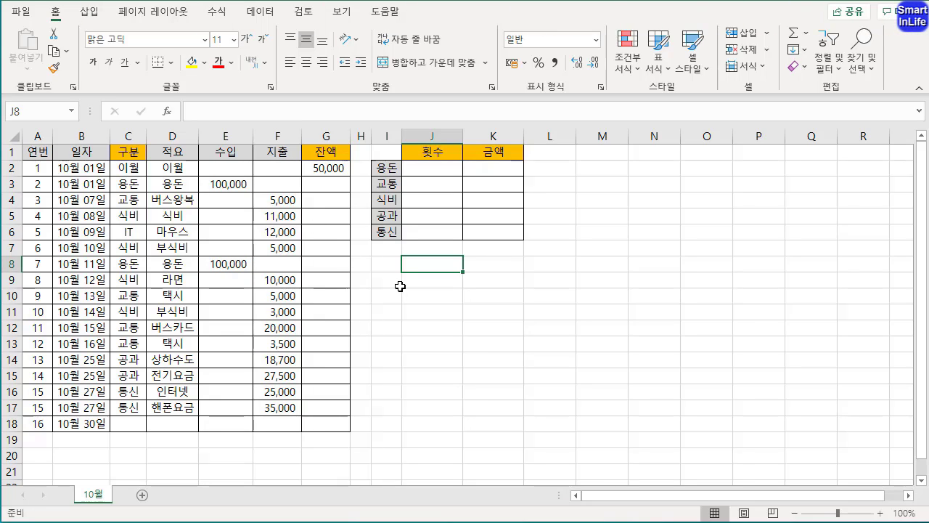
pyautogui.click(178, 261)
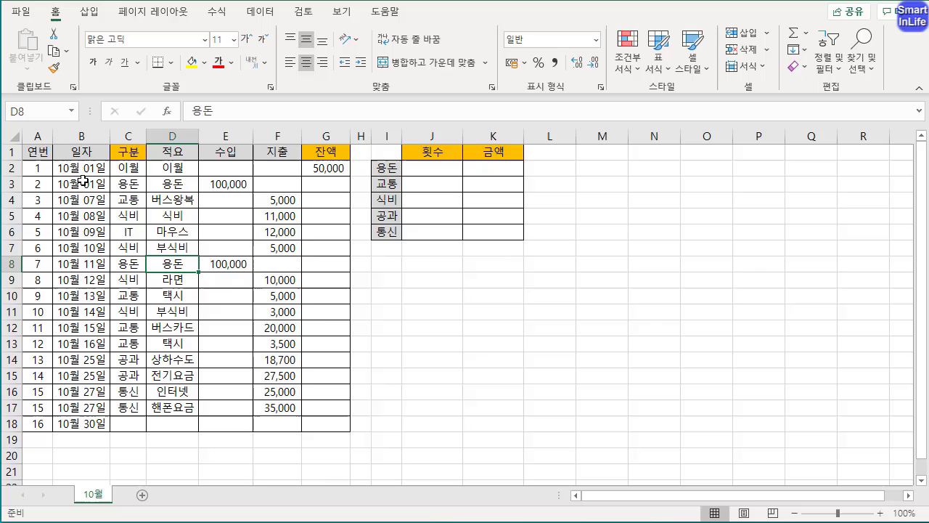
pyautogui.click(313, 153)
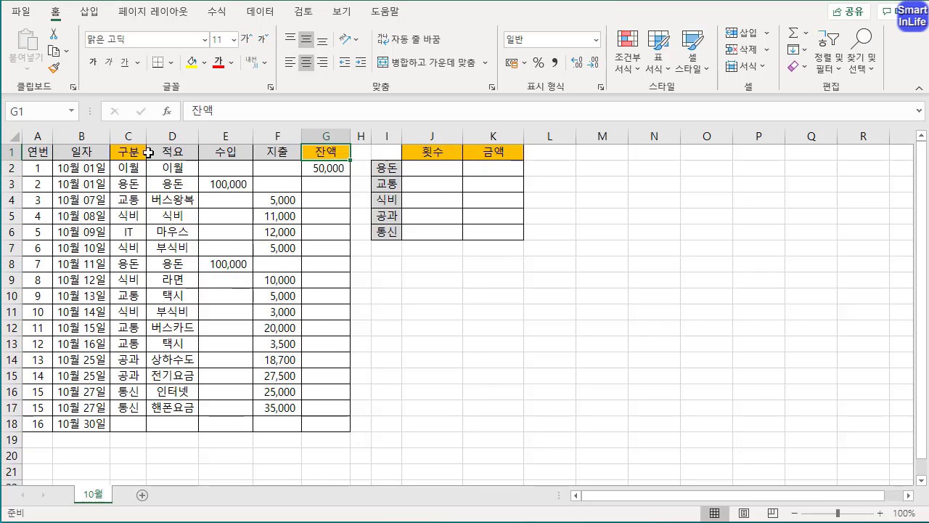
pyautogui.click(397, 318)
pyautogui.click(77, 153)
pyautogui.click(91, 169)
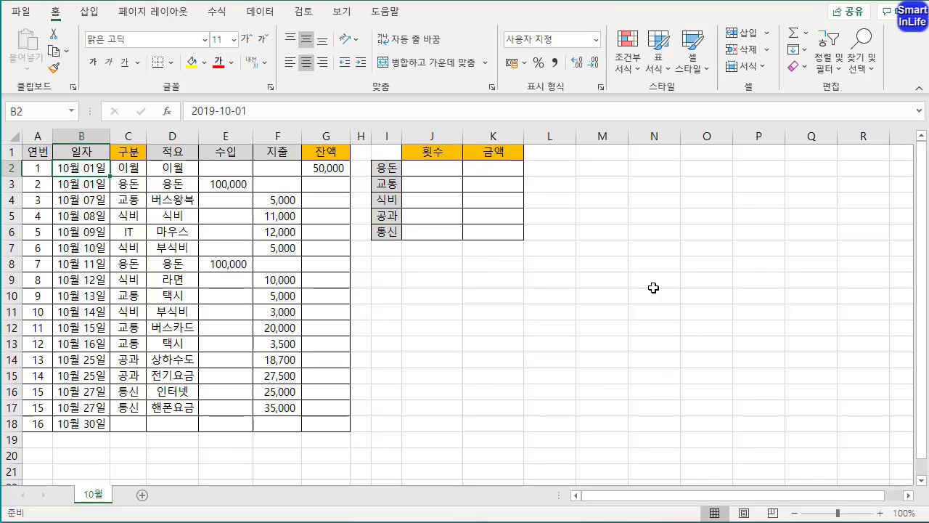
# Enter the sample date "10월 1일" with Korean month and day characters in cell M6.
pyautogui.click(636, 257)
pyautogui.click(604, 230)
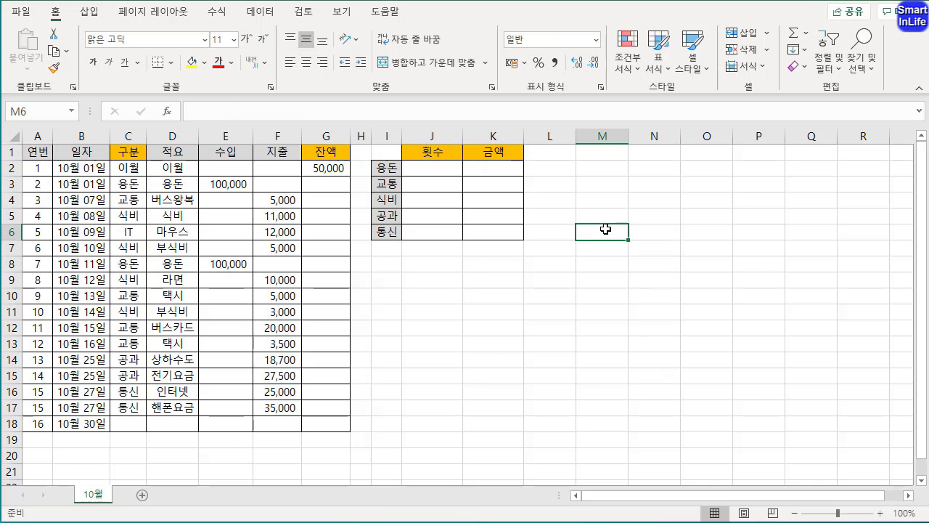
pyautogui.write('10월')
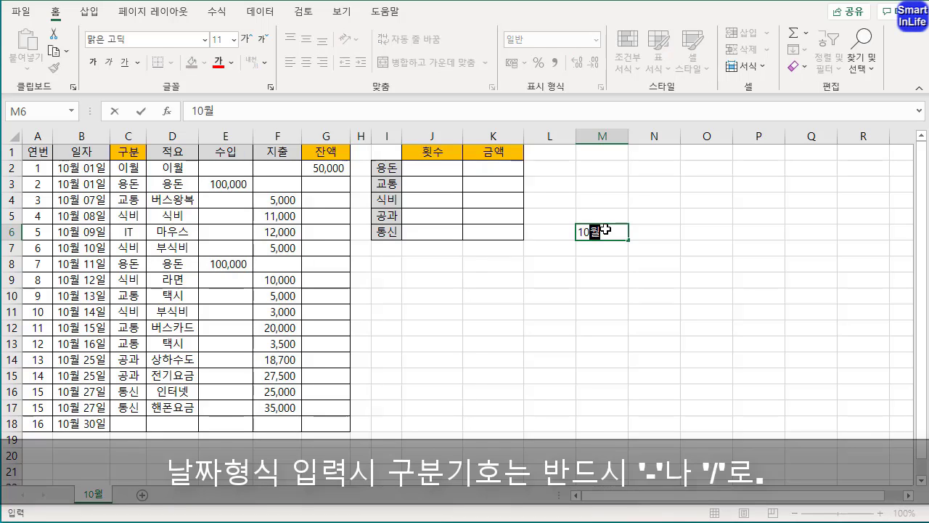
pyautogui.write(' 1일')
pyautogui.press('Tab')
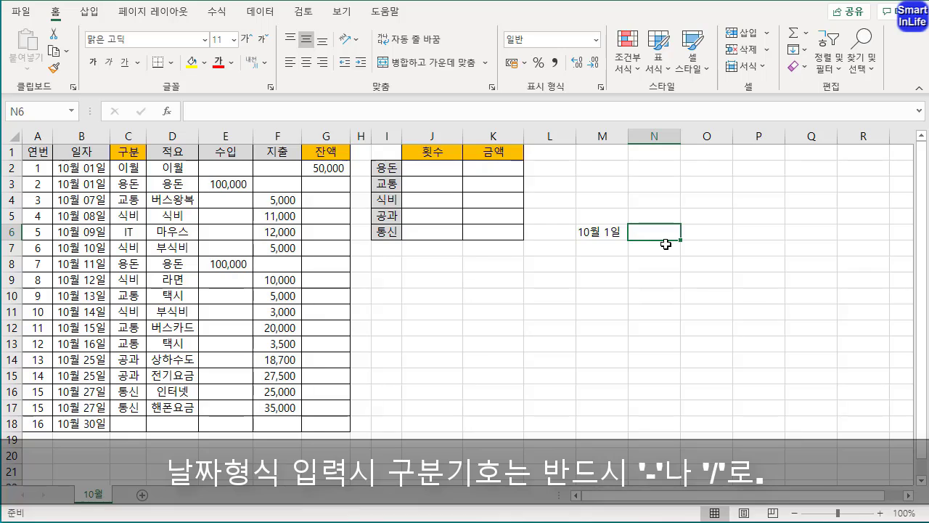
# Enter the same date as 10-01 in cell N6 and as 10/1 in cell O6.
pyautogui.write('10')
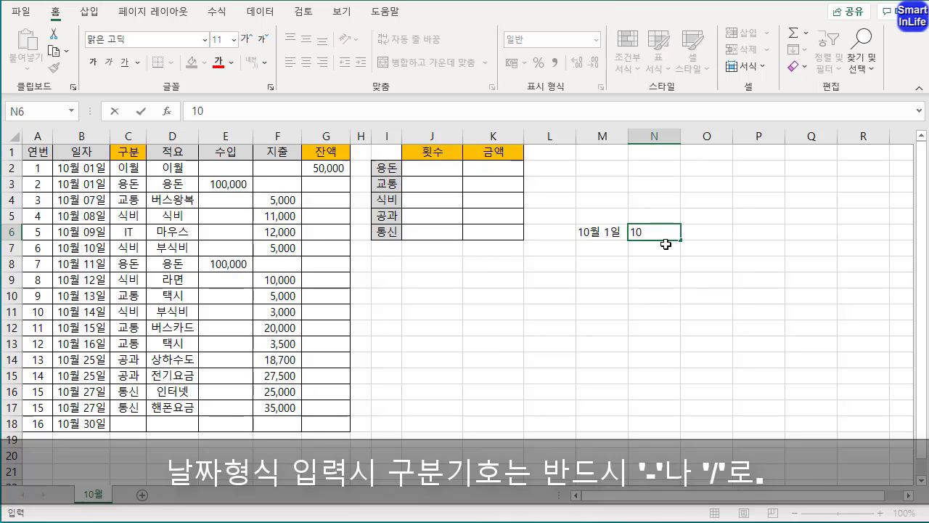
pyautogui.write('-01')
pyautogui.hotkey('ctrl', 'Return')
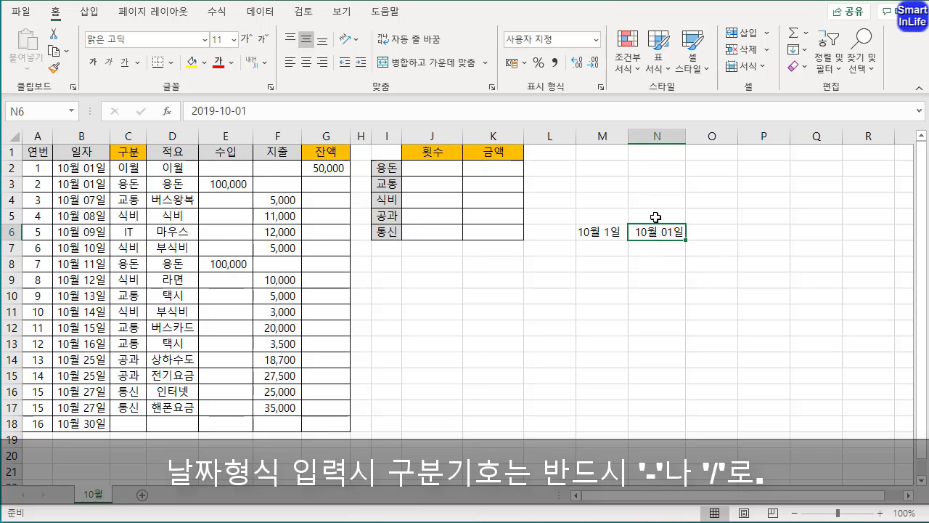
pyautogui.press('Right')
pyautogui.write('1')
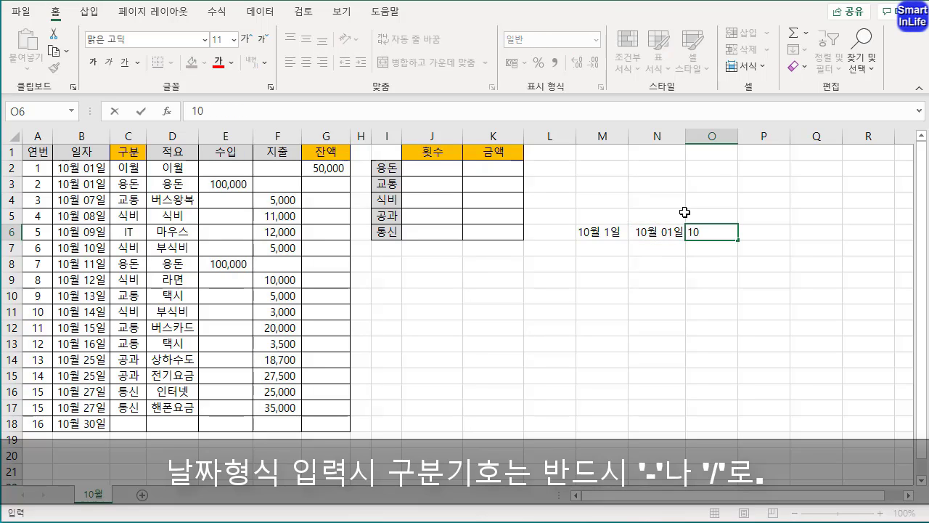
pyautogui.write('0/1')
pyautogui.press('Return')
# Compare the underlying values of the three sample date entries in M6, N6 and O6.
pyautogui.moveTo(673, 230); pyautogui.dragTo(705, 231)
pyautogui.click(601, 232)
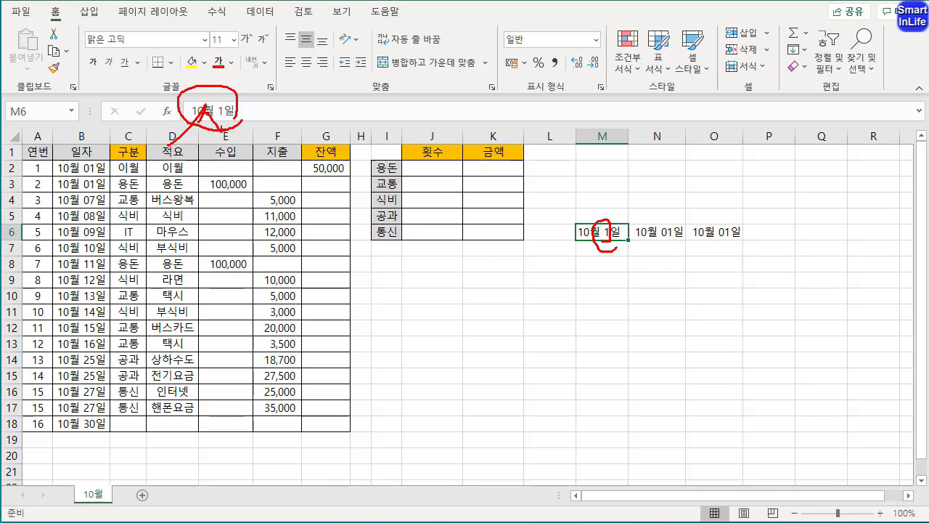
pyautogui.click(665, 234)
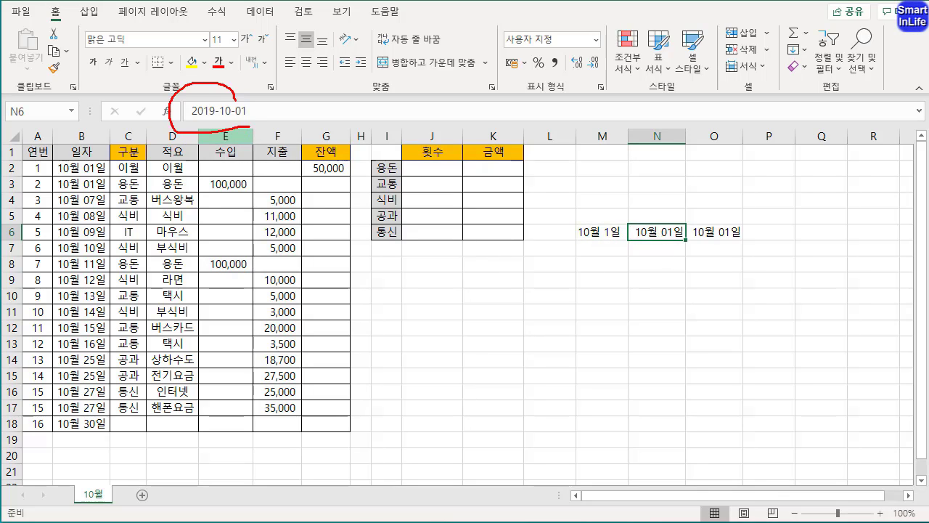
pyautogui.moveTo(624, 199)
pyautogui.mouseDown()
pyautogui.moveTo(622, 233)
pyautogui.moveTo(647, 196)
pyautogui.mouseUp()
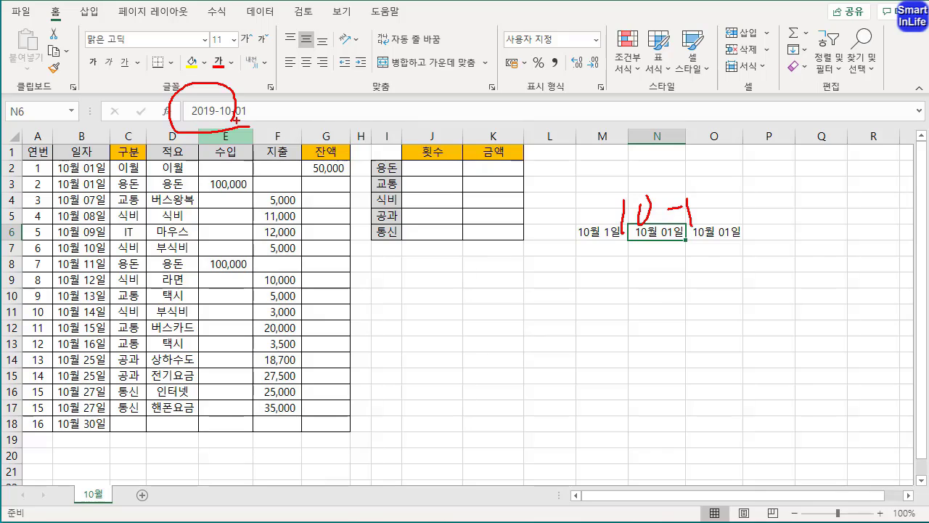
pyautogui.press('Escape')
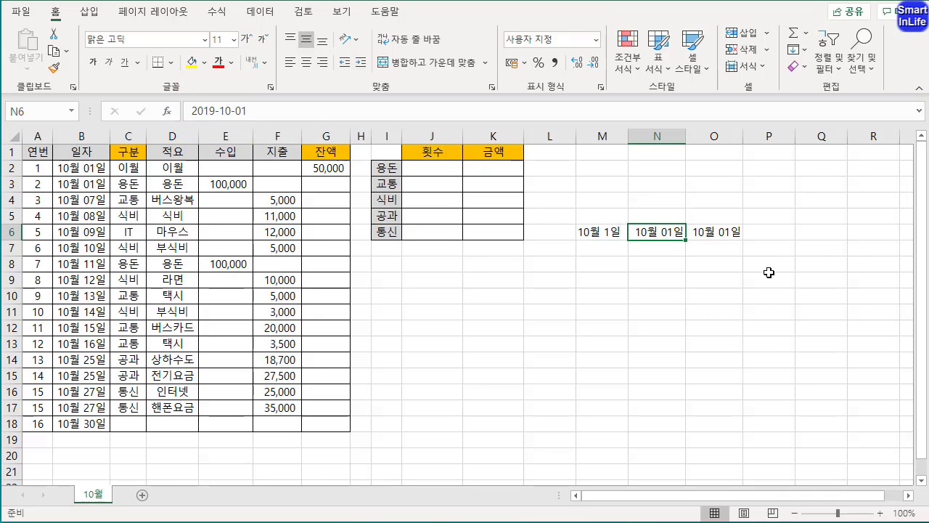
pyautogui.click(720, 232)
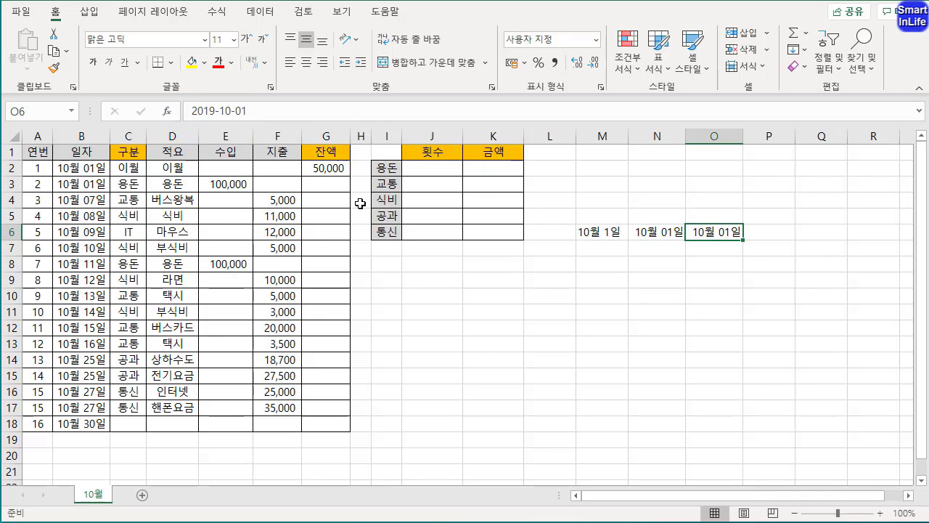
pyautogui.click(670, 231)
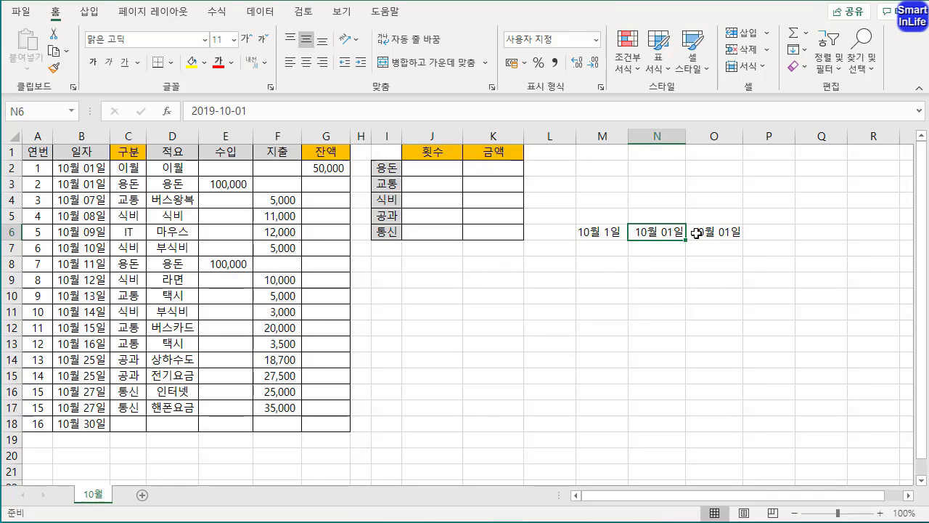
pyautogui.click(705, 232)
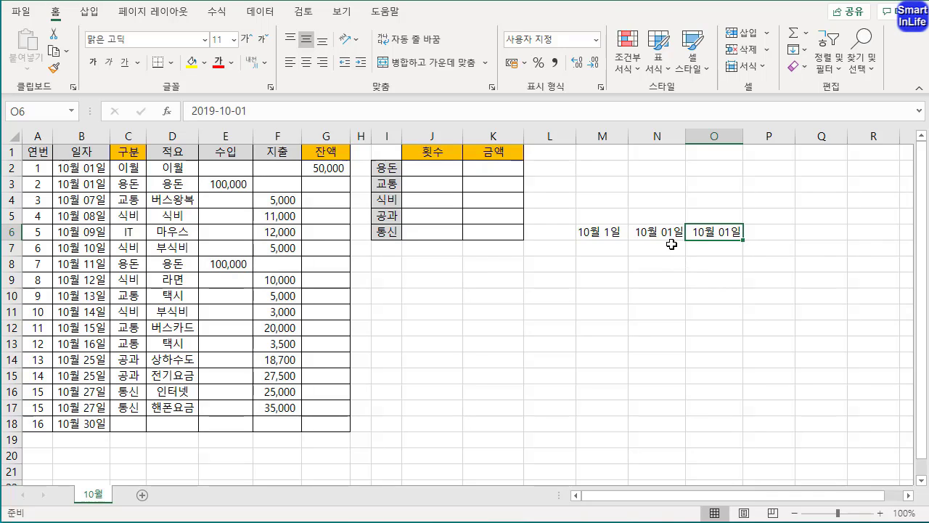
# Apply the custom number format MM/DD to the sample dates in M6:O6.
pyautogui.moveTo(605, 232); pyautogui.dragTo(715, 232)
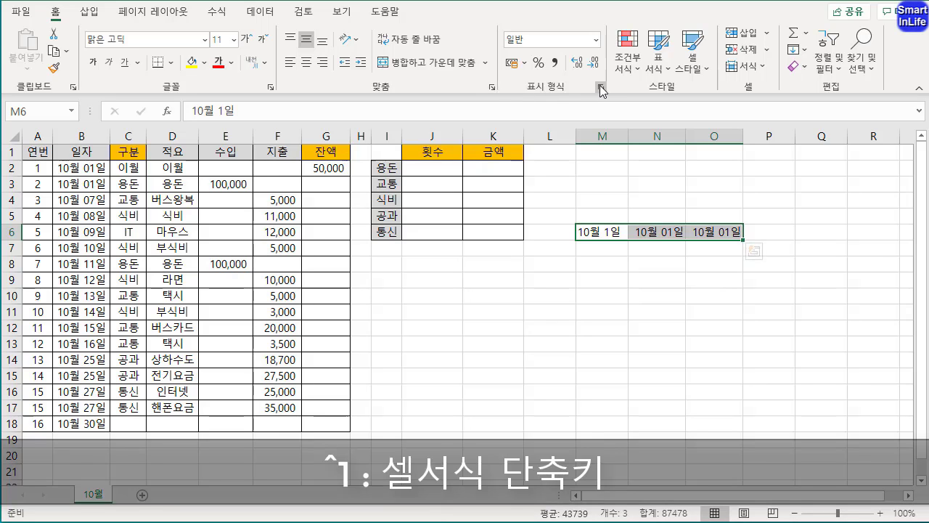
pyautogui.hotkey('ctrl', '1')
pyautogui.moveTo(500, 75); pyautogui.dragTo(288, 54)
pyautogui.click(218, 158)
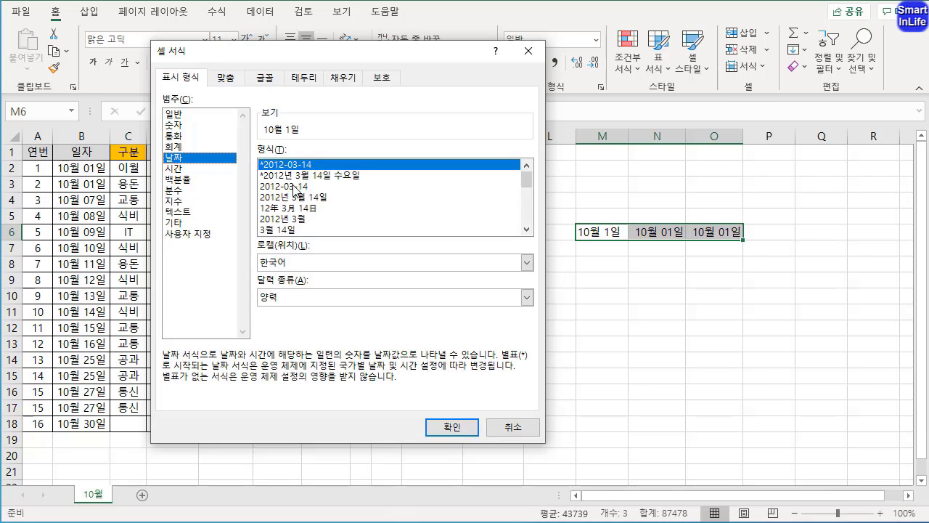
pyautogui.click(199, 234)
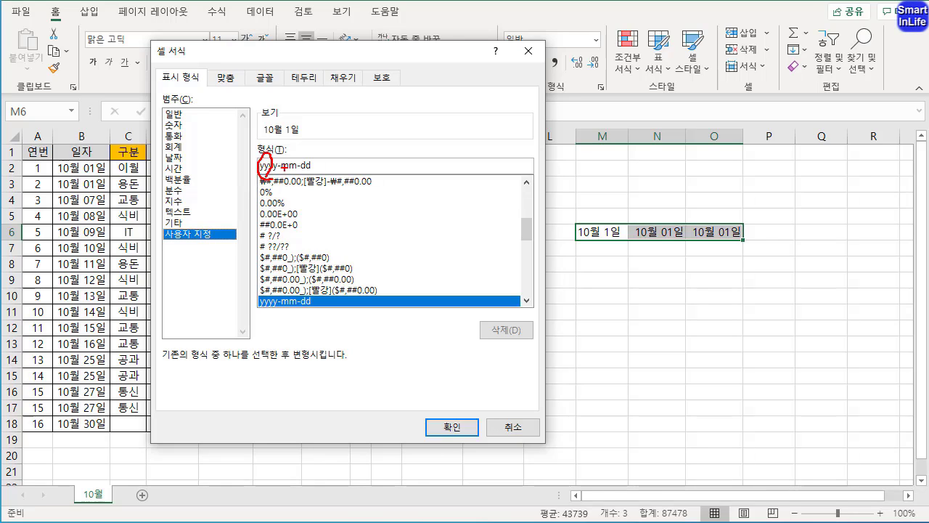
pyautogui.moveTo(314, 170); pyautogui.dragTo(308, 173)
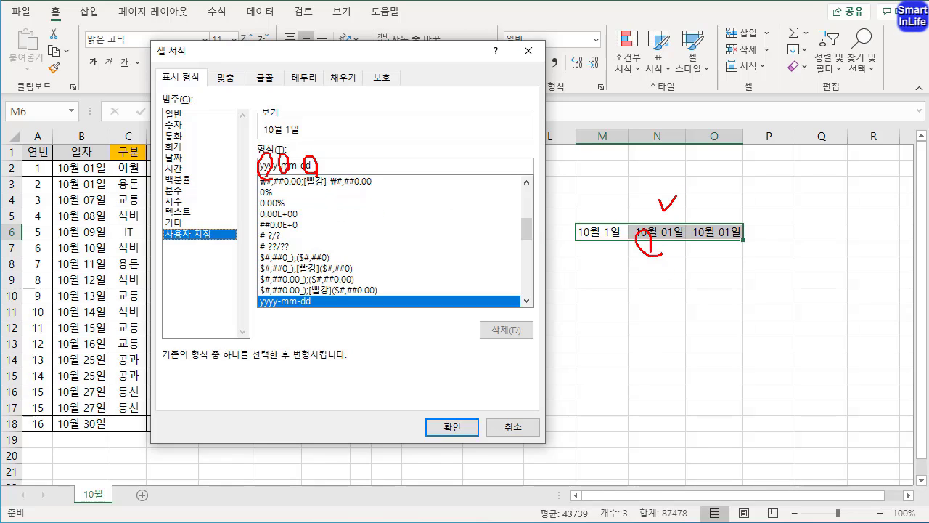
pyautogui.moveTo(651, 251); pyautogui.dragTo(686, 264)
pyautogui.press('Escape')
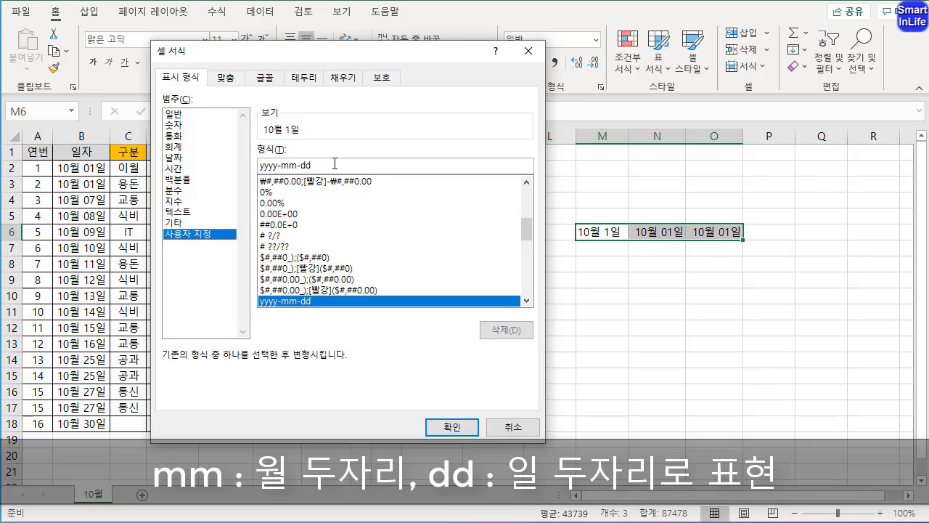
pyautogui.moveTo(335, 164); pyautogui.dragTo(223, 170)
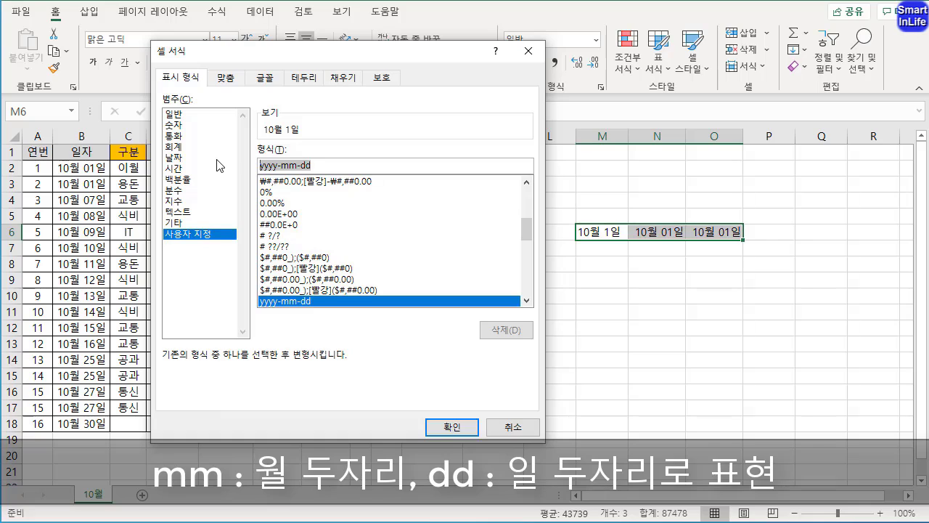
pyautogui.write('MM/DD')
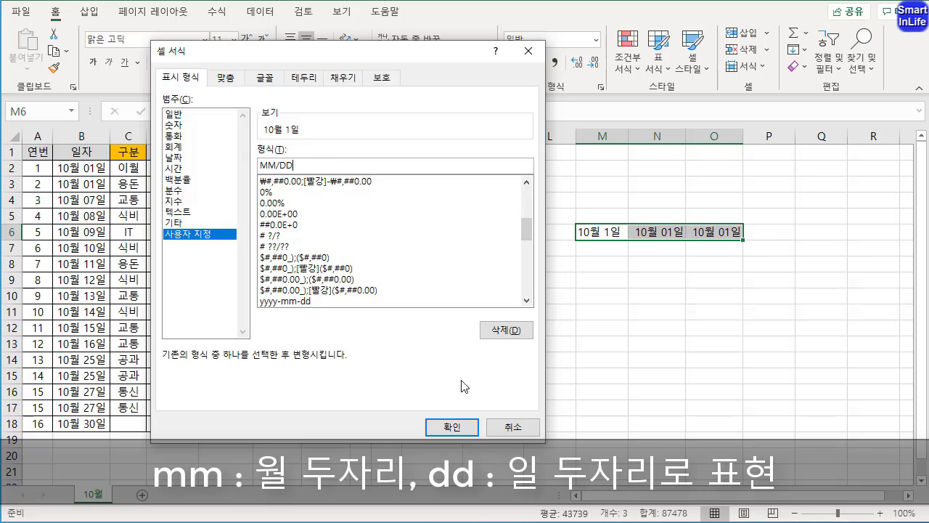
pyautogui.click(452, 427)
pyautogui.click(676, 271)
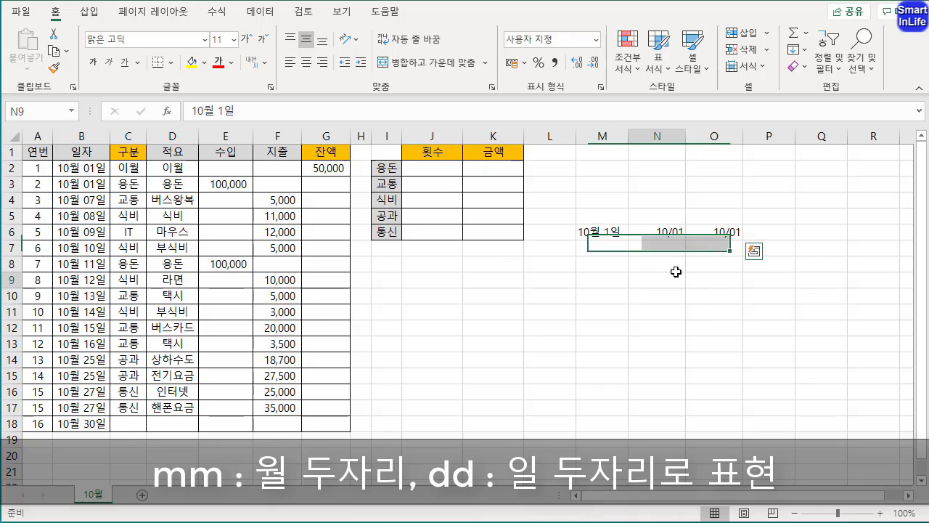
# Check how the sample dates respond to the new format, and clear the contents of M6:O7.
pyautogui.click(601, 232)
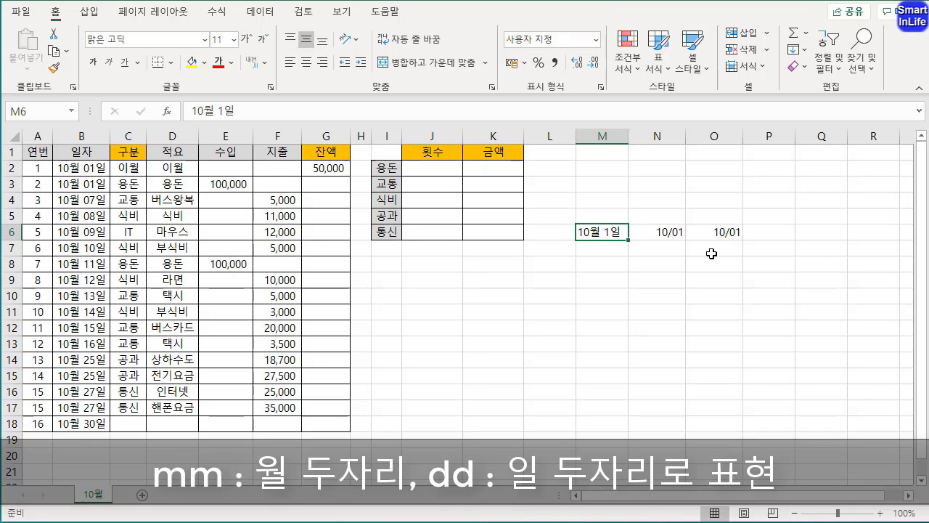
pyautogui.moveTo(677, 234); pyautogui.dragTo(695, 239)
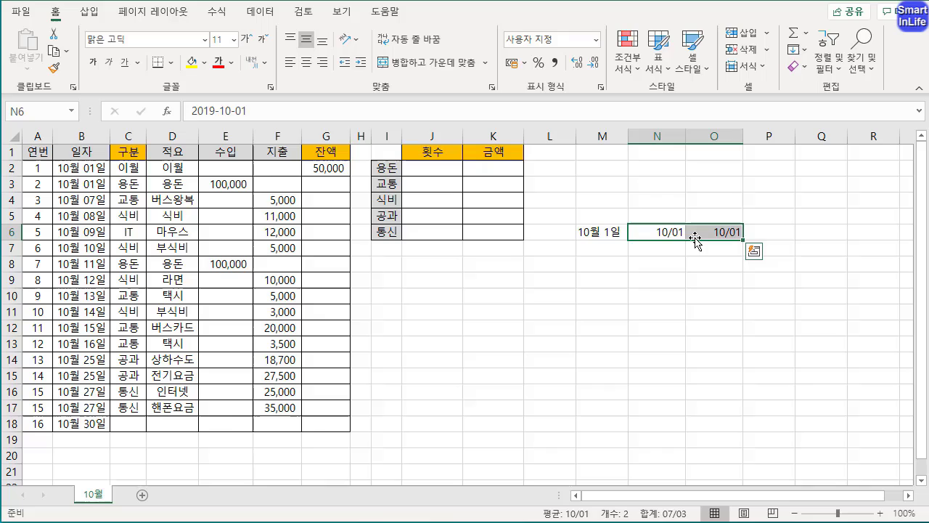
pyautogui.click(681, 276)
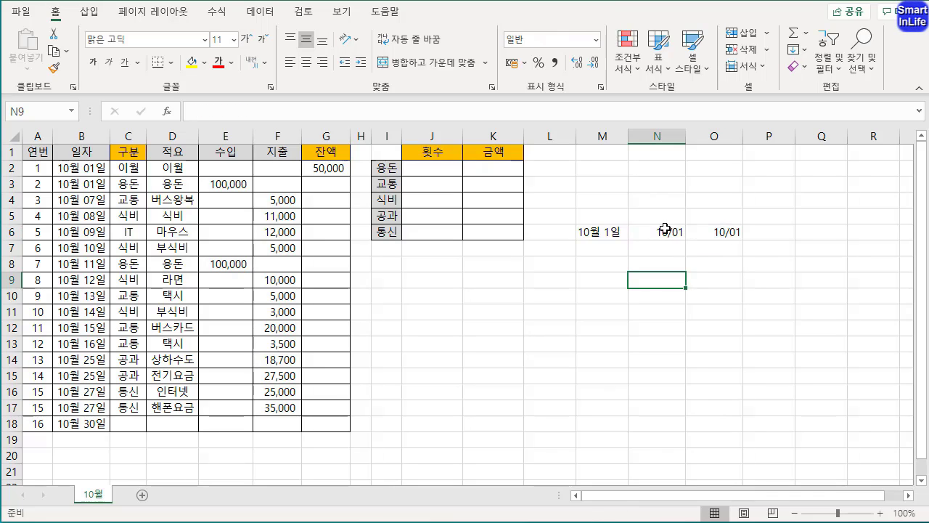
pyautogui.moveTo(616, 234); pyautogui.dragTo(727, 239)
pyautogui.press('Delete')
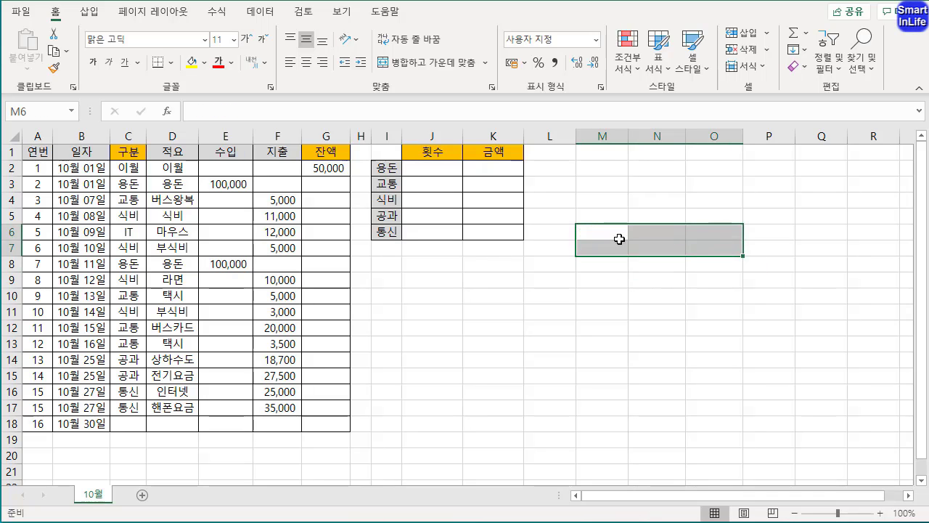
# Set the custom number format of the ledger dates in B2:B18 to MM/DD.
pyautogui.click(91, 170)
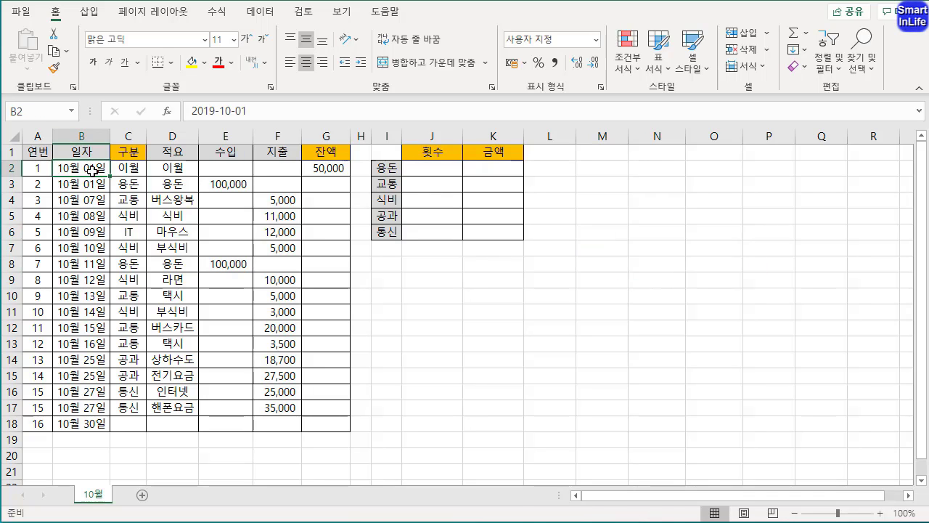
pyautogui.moveTo(91, 171); pyautogui.dragTo(93, 424)
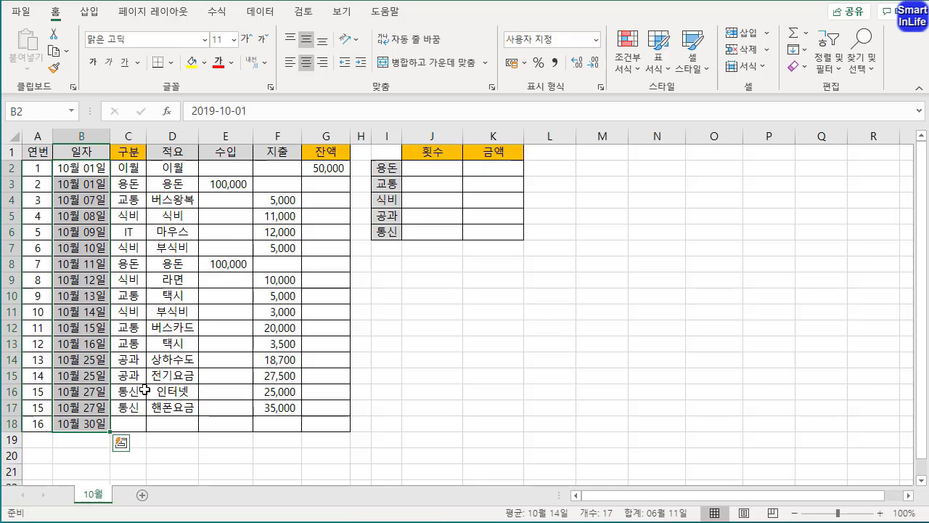
pyautogui.hotkey('ctrl', '1')
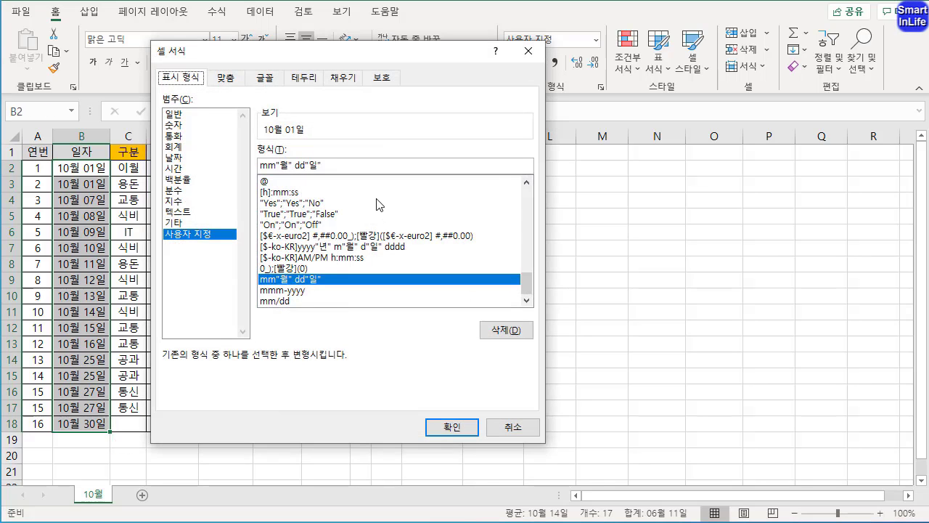
pyautogui.moveTo(366, 58); pyautogui.dragTo(500, 55)
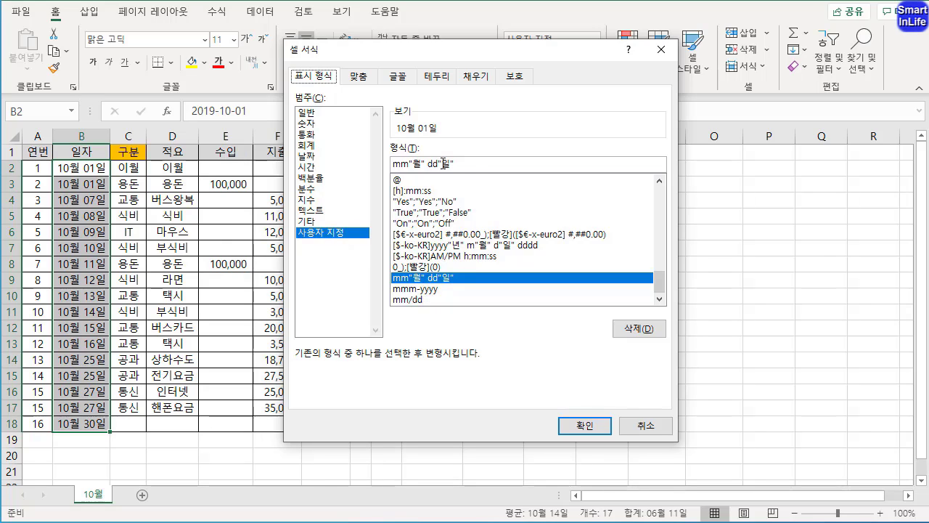
pyautogui.moveTo(480, 164); pyautogui.dragTo(332, 164)
pyautogui.write('MM')
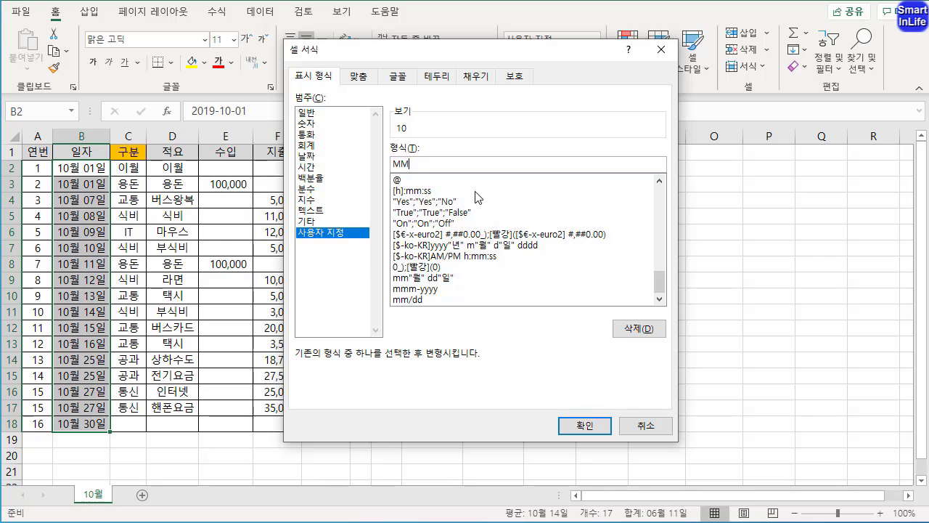
pyautogui.write('/DD')
pyautogui.click(572, 426)
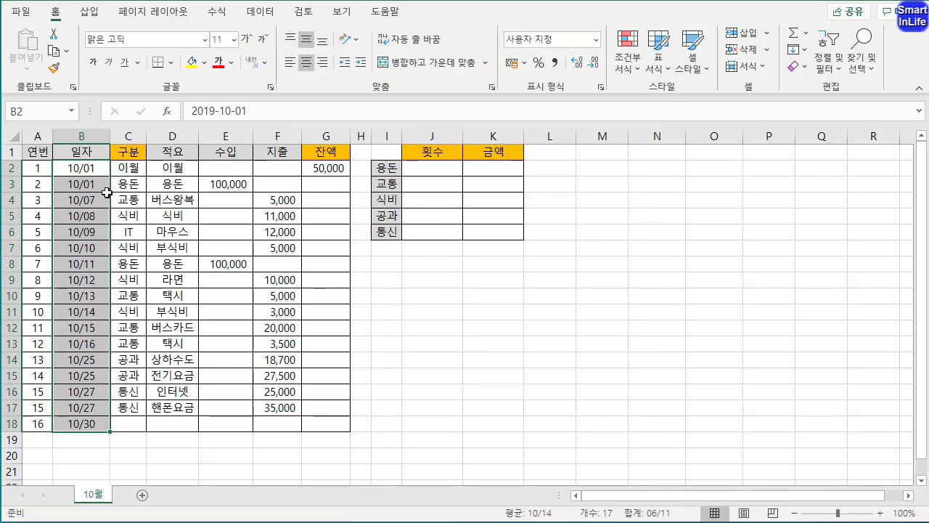
# Fit the width of the 일자 column B to its date entries.
pyautogui.click(103, 137)
pyautogui.click(117, 137)
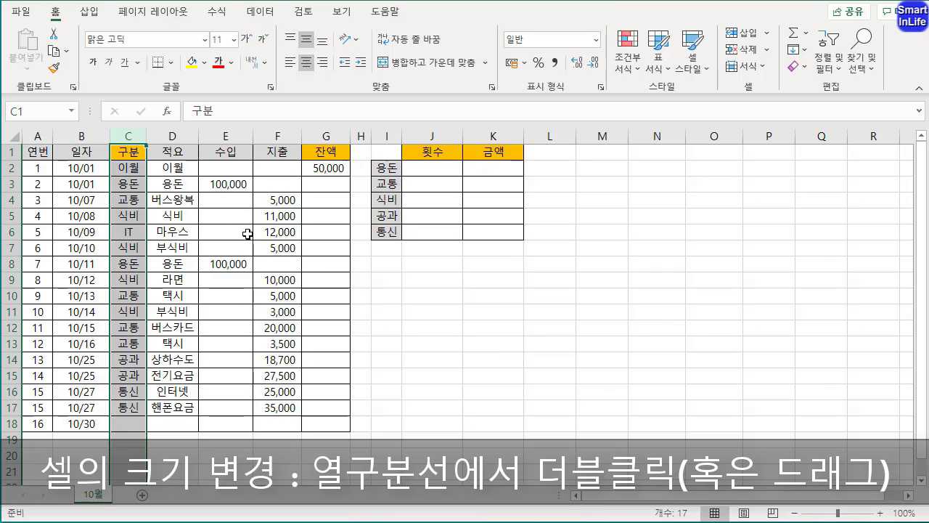
pyautogui.moveTo(405, 236); pyautogui.dragTo(405, 323)
pyautogui.moveTo(335, 269); pyautogui.dragTo(440, 268)
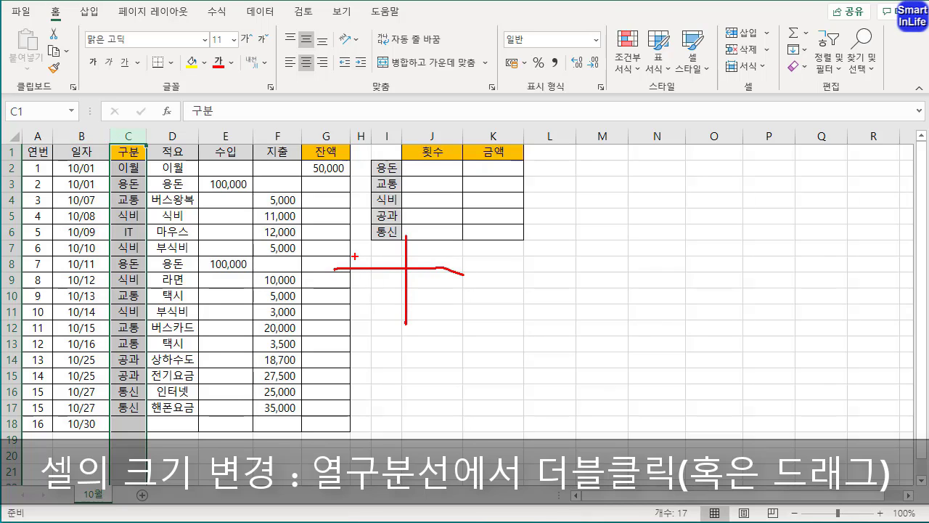
pyautogui.moveTo(355, 256); pyautogui.dragTo(360, 292)
pyautogui.moveTo(419, 245); pyautogui.dragTo(446, 297)
pyautogui.press('Escape')
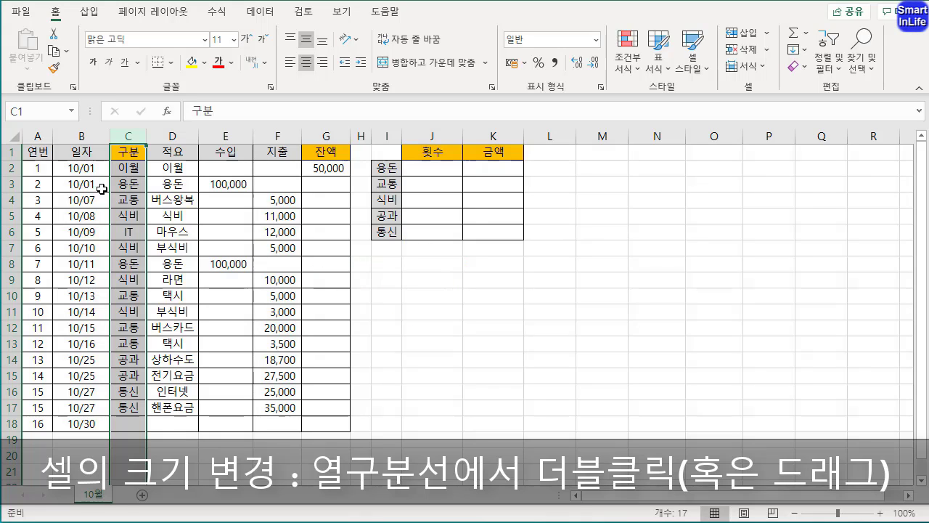
pyautogui.click(106, 136)
pyautogui.doubleClick(109, 137)
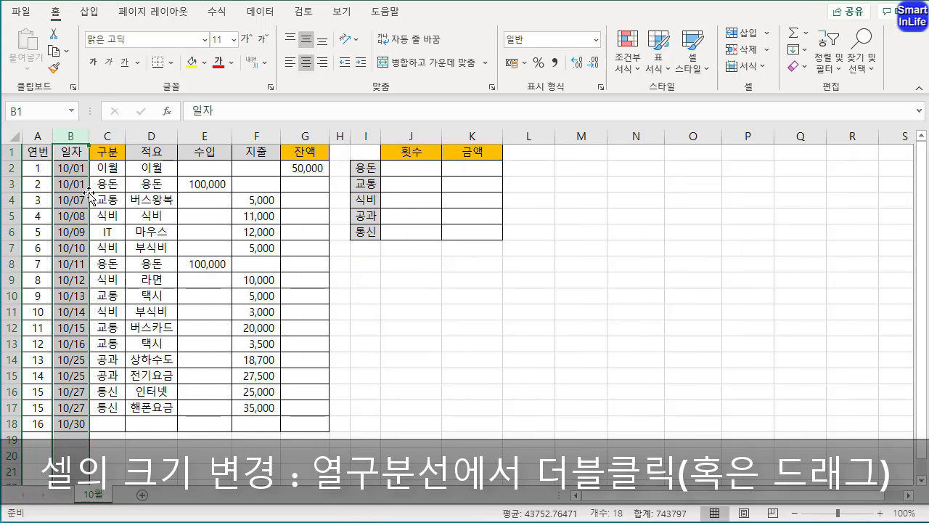
pyautogui.click(88, 294)
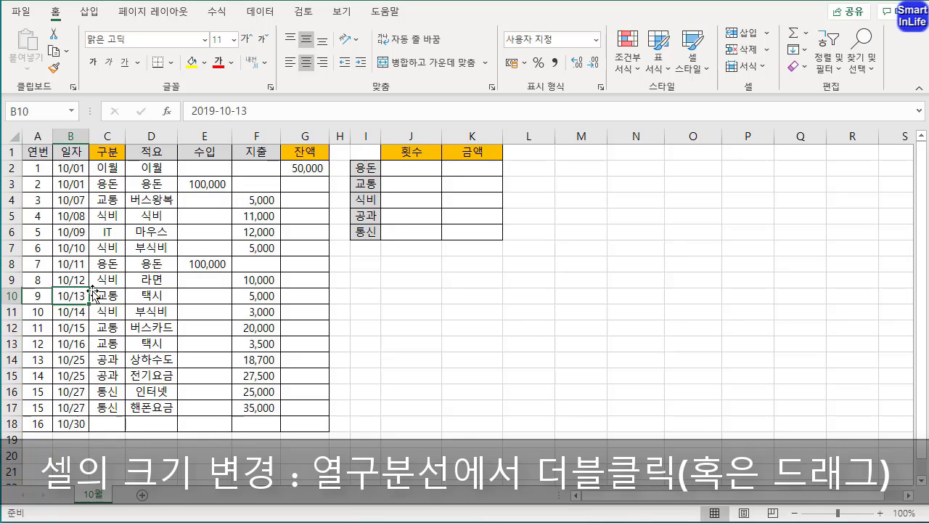
# Compare the 구분 categories in column C with the 적요 descriptions in column D, especially the 교통 entries in rows 4, 10 and 12.
pyautogui.moveTo(109, 169); pyautogui.dragTo(107, 402)
pyautogui.click(153, 394)
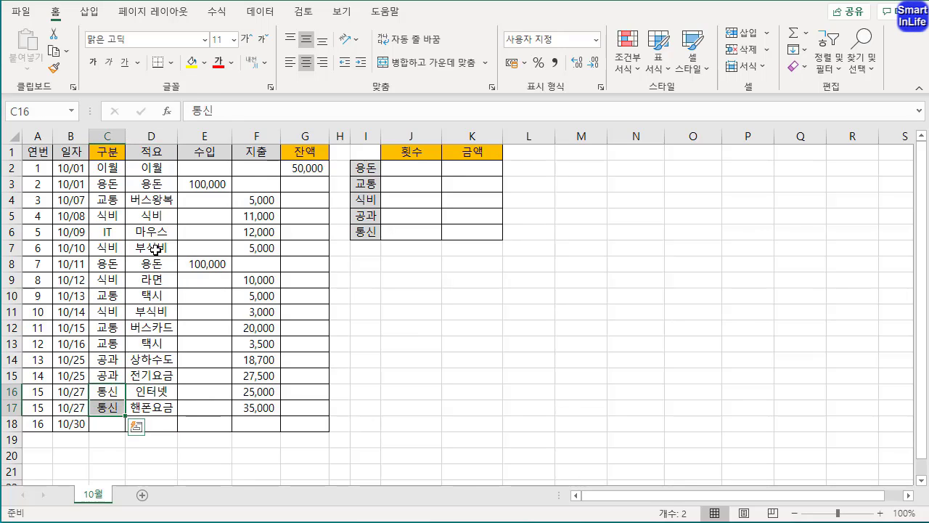
pyautogui.click(156, 197)
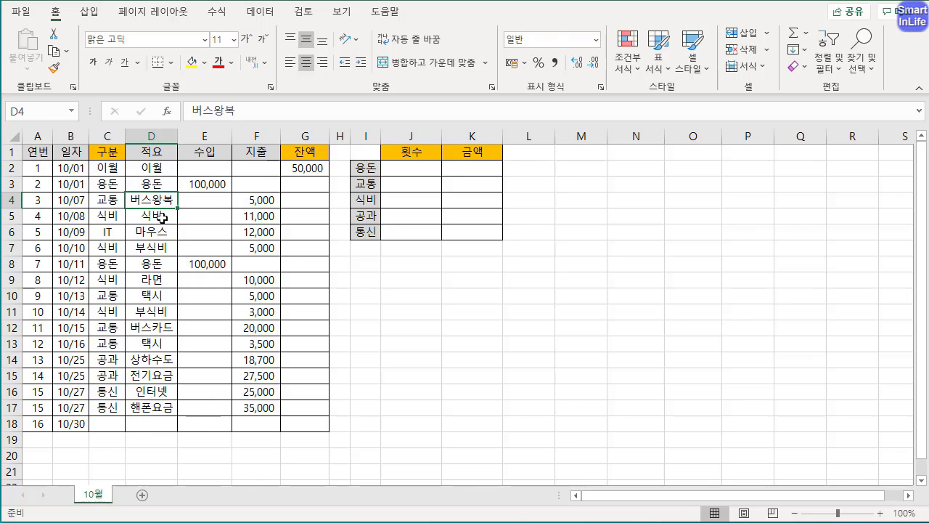
pyautogui.keyDown('ctrl'); pyautogui.click(149, 295); pyautogui.keyUp('ctrl')
pyautogui.keyDown('ctrl'); pyautogui.click(161, 327); pyautogui.keyUp('ctrl')
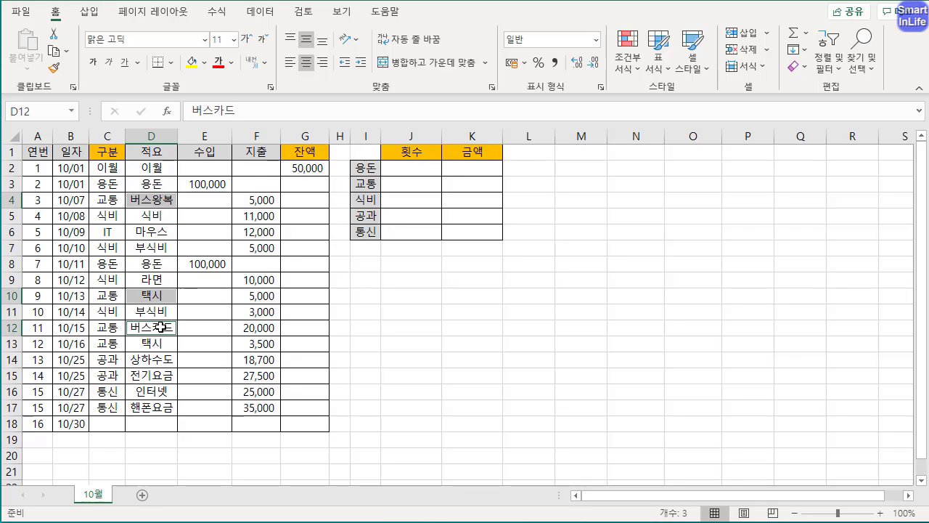
pyautogui.click(110, 202)
pyautogui.click(108, 298)
pyautogui.click(106, 328)
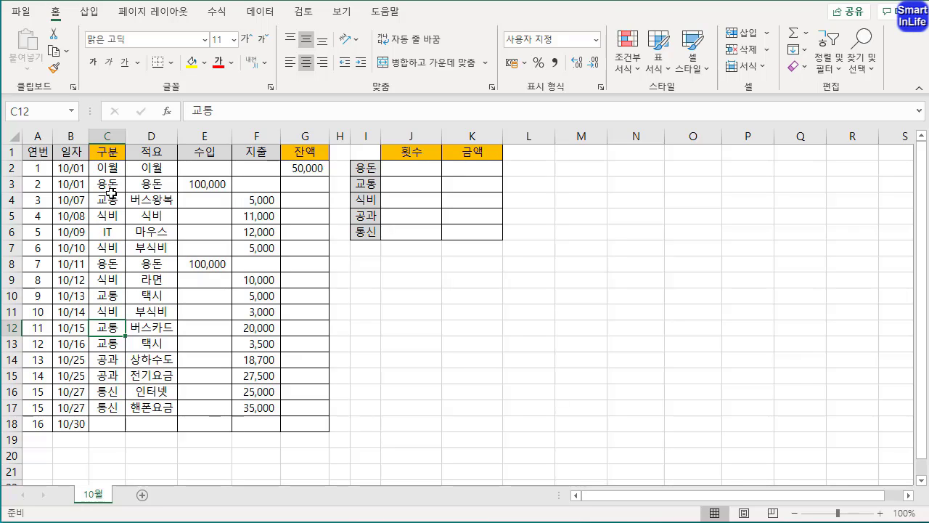
pyautogui.hotkey('ctrl', '2')
pyautogui.moveTo(118, 173); pyautogui.dragTo(87, 157)
pyautogui.moveTo(141, 139); pyautogui.dragTo(161, 154)
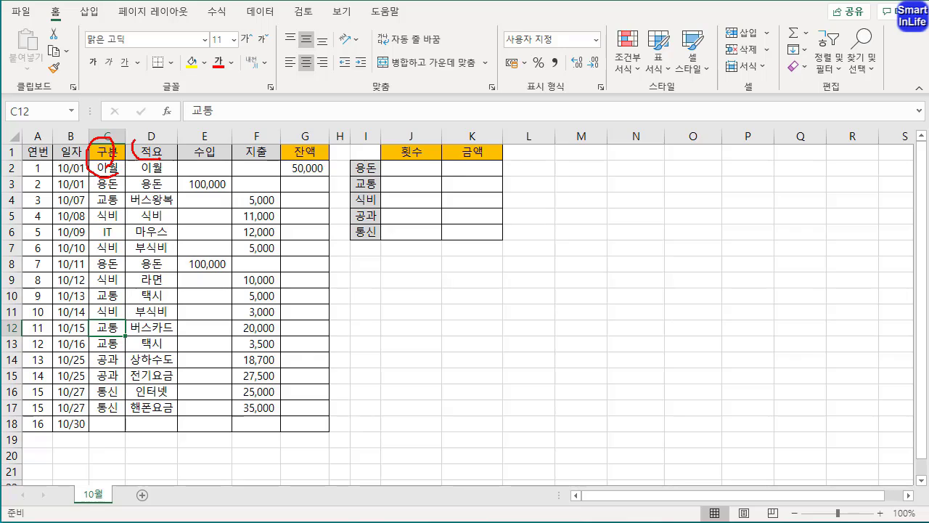
pyautogui.moveTo(218, 161)
pyautogui.mouseDown()
pyautogui.moveTo(255, 149)
pyautogui.moveTo(218, 172)
pyautogui.mouseUp()
pyautogui.press('Escape')
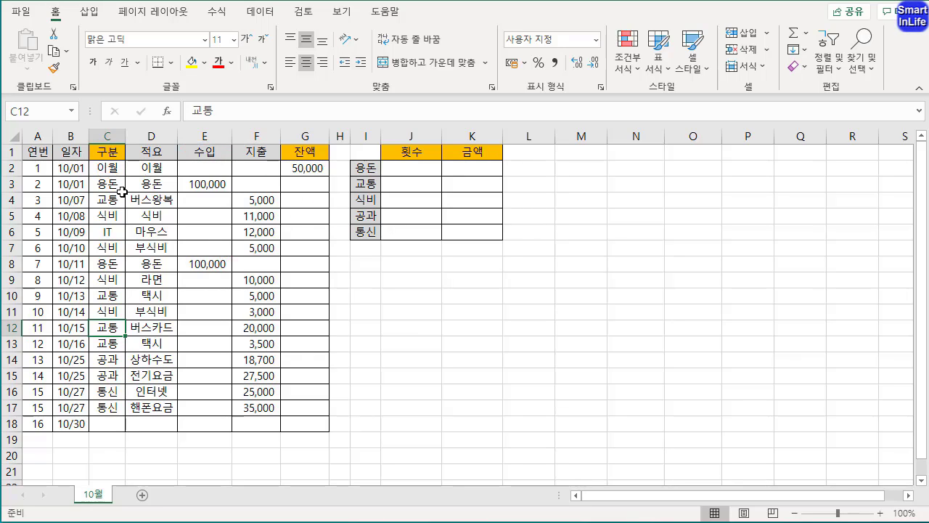
# Examine the 잔액 and 구분 headers and the summary table's 횟수 and 금액 columns for the categories in I2:I6.
pyautogui.click(317, 151)
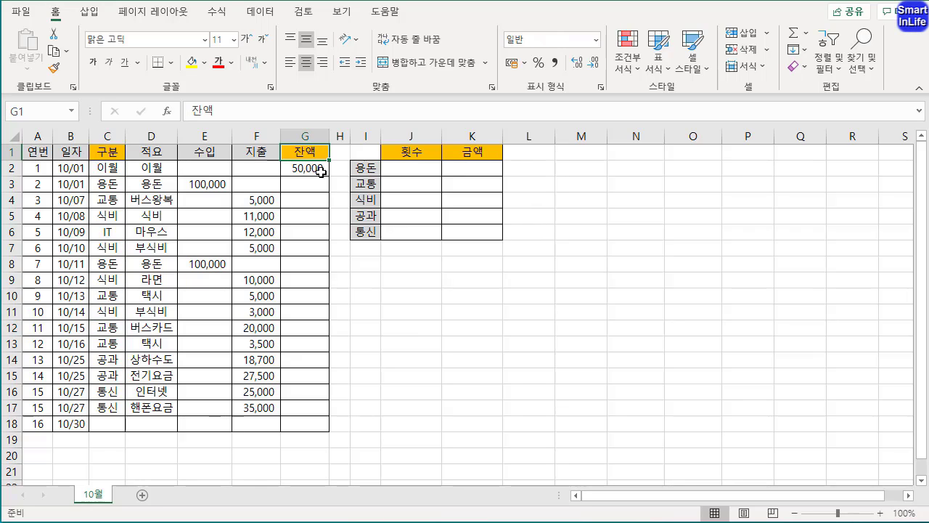
pyautogui.moveTo(128, 187); pyautogui.dragTo(114, 196)
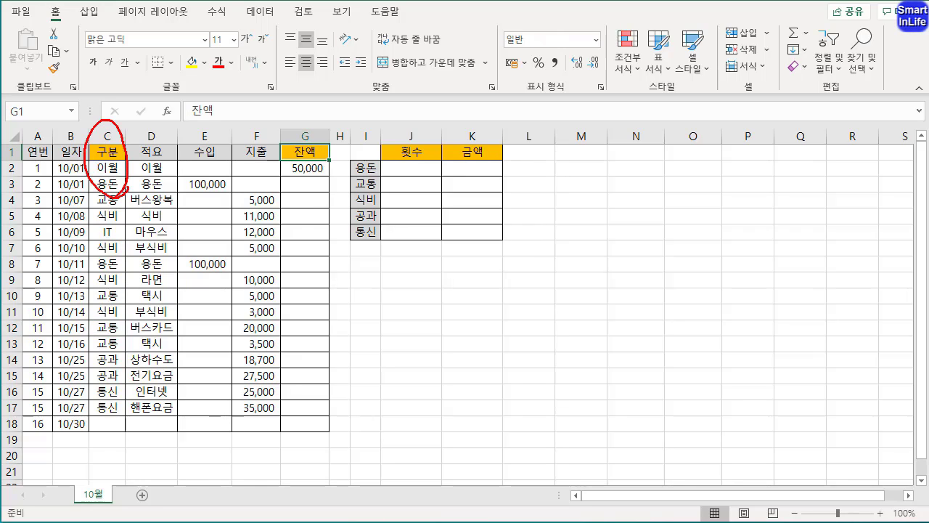
pyautogui.moveTo(394, 261)
pyautogui.mouseDown()
pyautogui.moveTo(374, 160)
pyautogui.moveTo(363, 260)
pyautogui.mouseUp()
pyautogui.moveTo(115, 209)
pyautogui.mouseDown()
pyautogui.moveTo(106, 208)
pyautogui.moveTo(110, 185)
pyautogui.mouseUp()
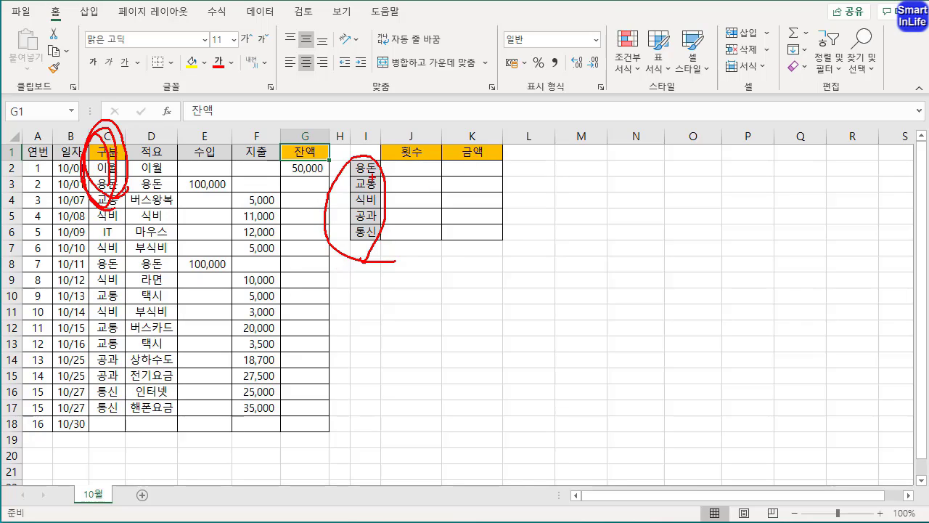
pyautogui.moveTo(416, 168); pyautogui.dragTo(414, 131)
pyautogui.moveTo(479, 161)
pyautogui.mouseDown()
pyautogui.moveTo(468, 165)
pyautogui.moveTo(476, 153)
pyautogui.mouseUp()
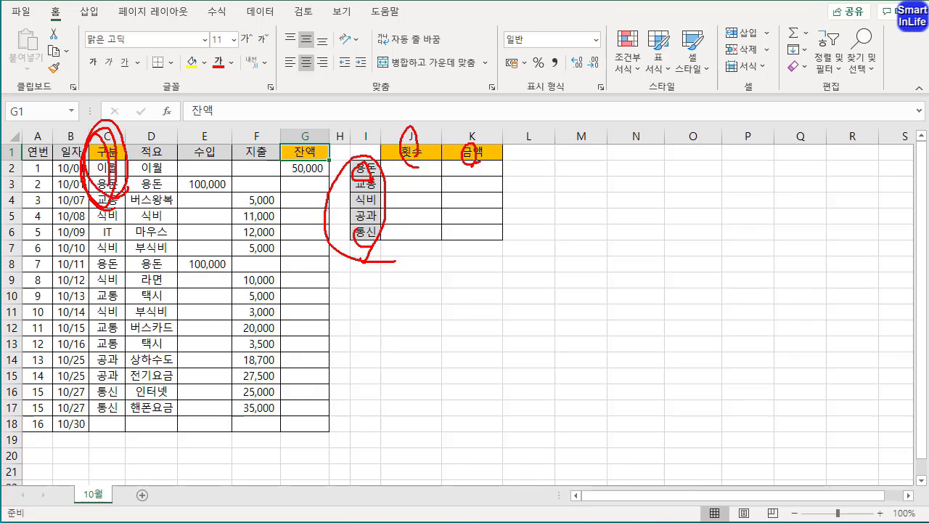
pyautogui.moveTo(433, 246)
pyautogui.mouseDown()
pyautogui.moveTo(424, 234)
pyautogui.moveTo(481, 225)
pyautogui.mouseUp()
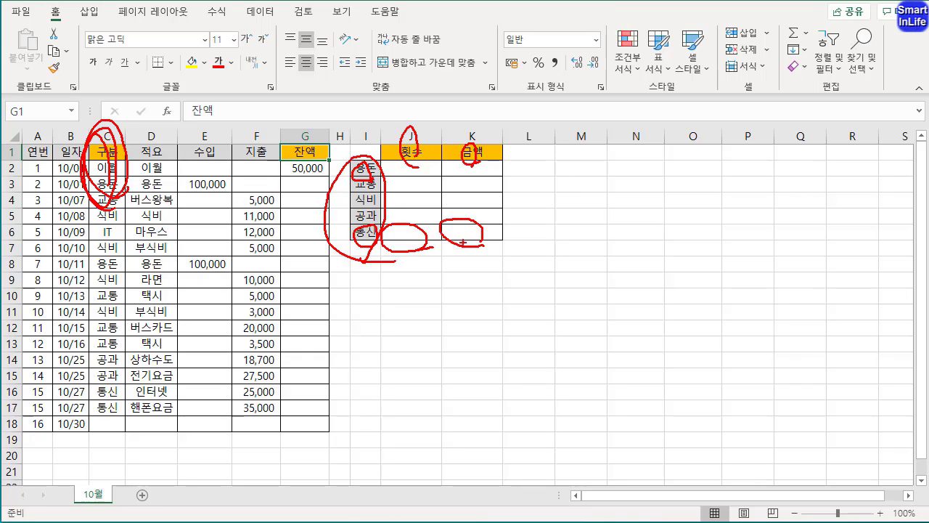
pyautogui.press('Escape')
pyautogui.click(108, 152)
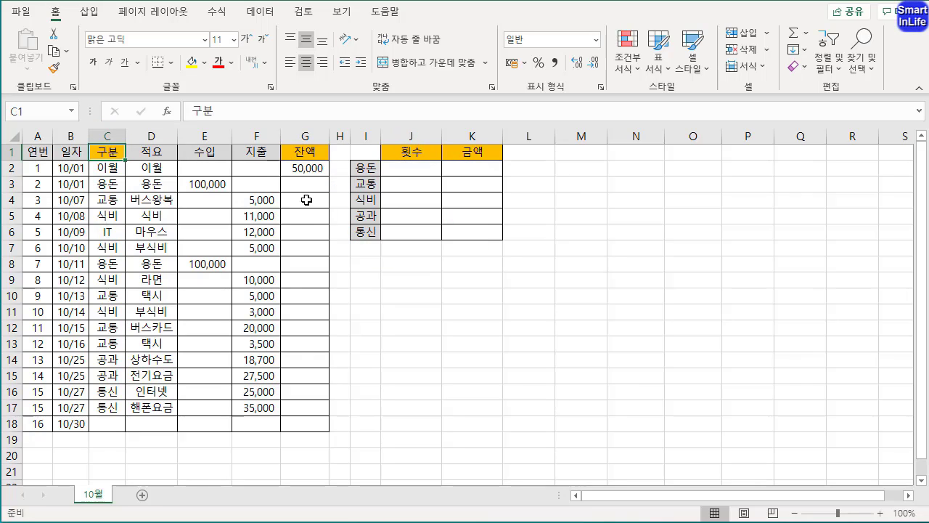
pyautogui.click(366, 199)
# Enter the running balance formula =G2+E3-F3 in G3, adding income to and subtracting expense from the previous balance.
pyautogui.click(317, 184)
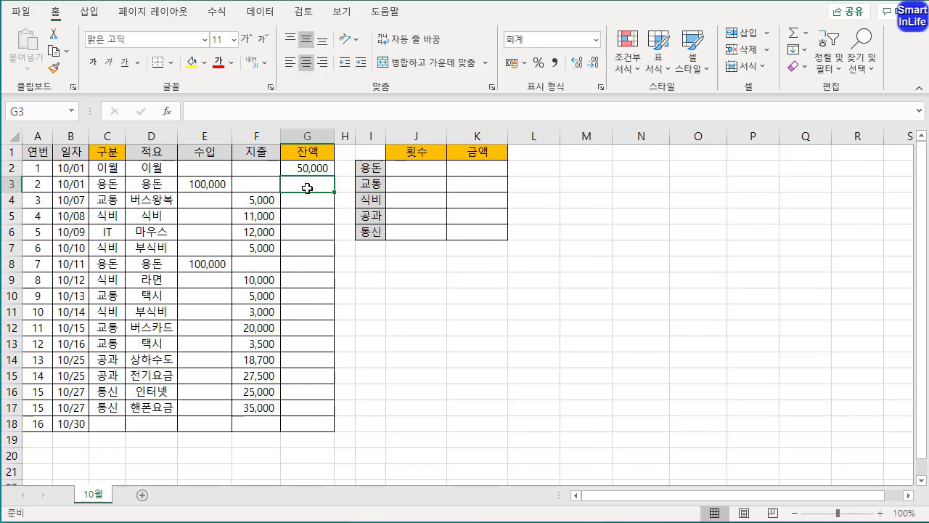
pyautogui.write('=')
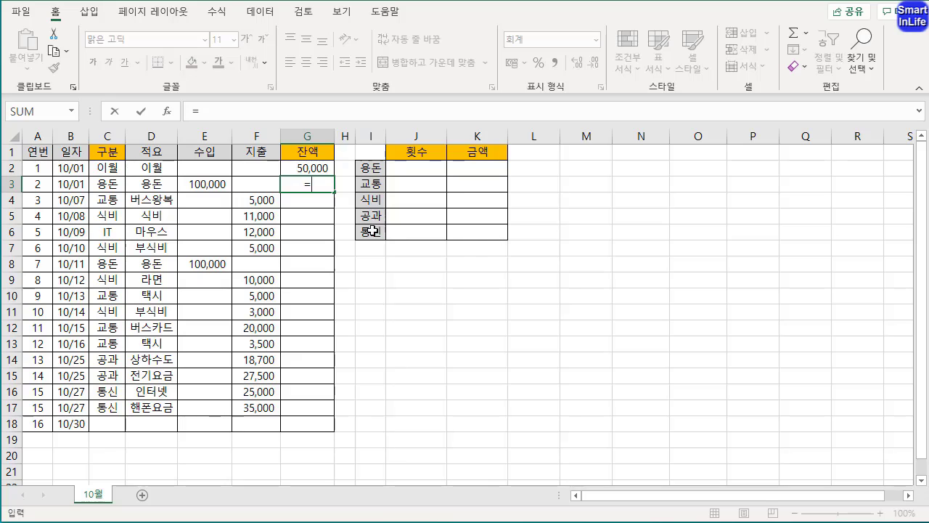
pyautogui.click(307, 167)
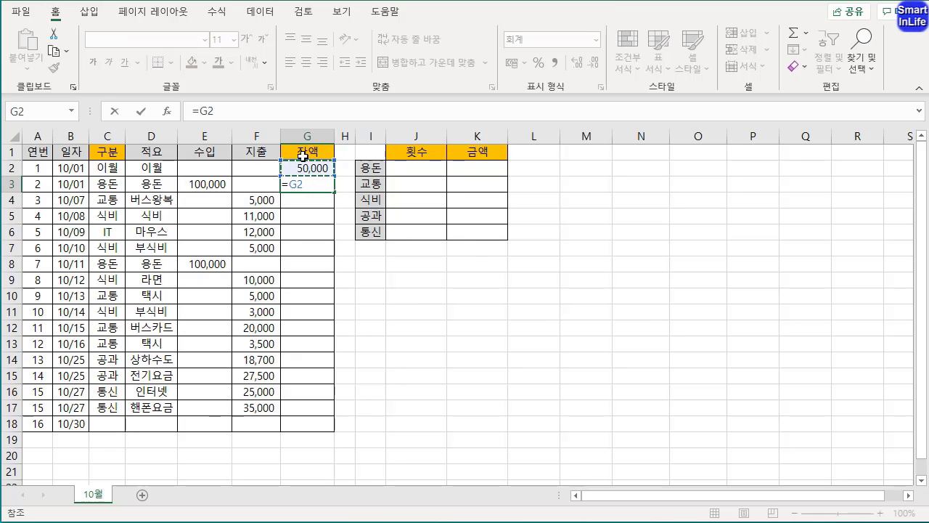
pyautogui.write('+')
pyautogui.click(208, 183)
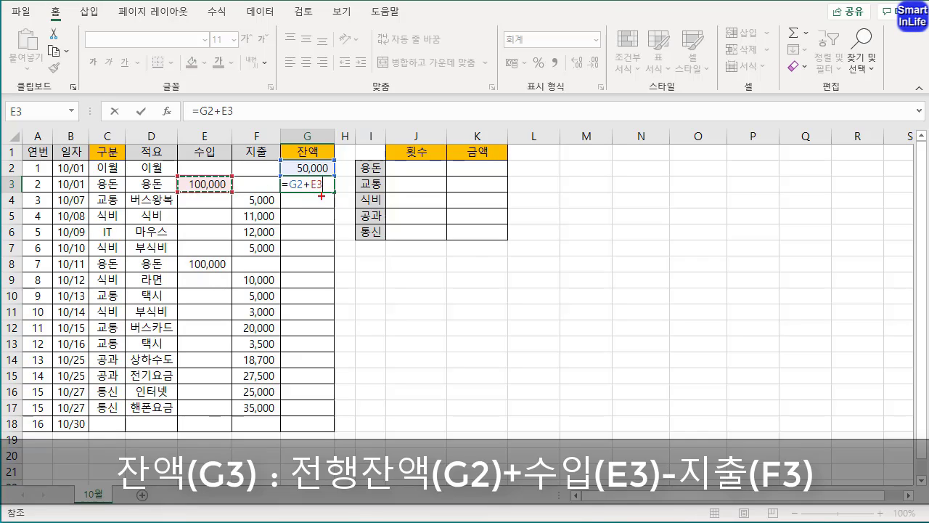
pyautogui.moveTo(333, 197)
pyautogui.mouseDown()
pyautogui.moveTo(330, 226)
pyautogui.moveTo(331, 219)
pyautogui.mouseUp()
pyautogui.press('e')
pyautogui.moveTo(206, 197); pyautogui.dragTo(214, 207)
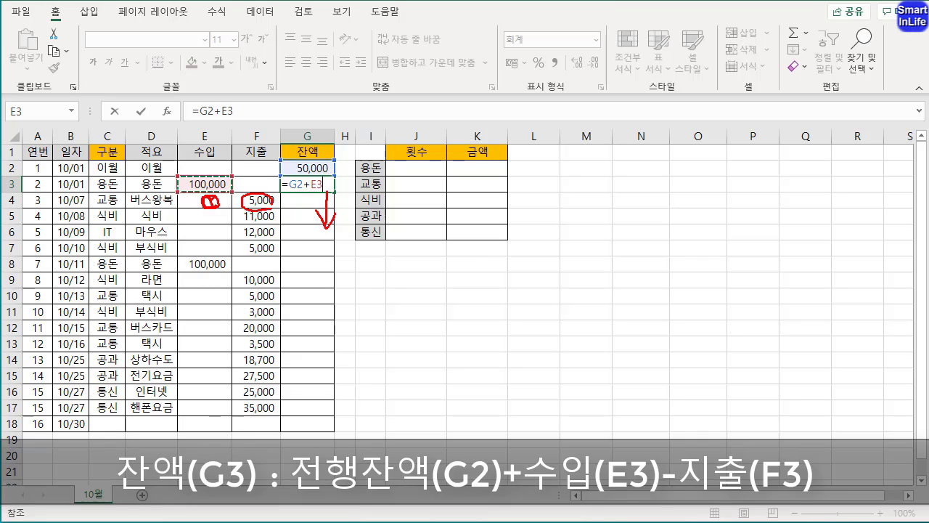
pyautogui.moveTo(277, 206); pyautogui.dragTo(289, 206)
pyautogui.press('Escape')
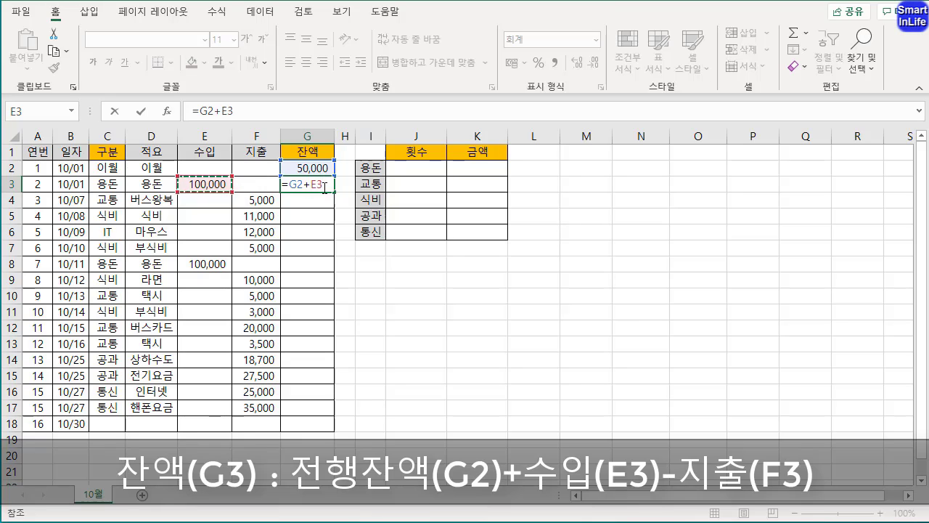
pyautogui.click(326, 185)
pyautogui.write('-')
pyautogui.click(249, 188)
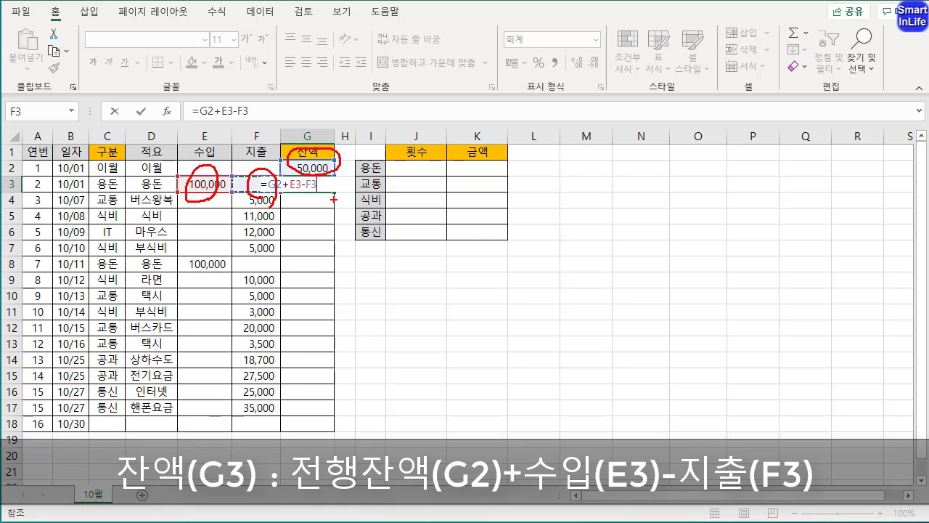
pyautogui.press('Return')
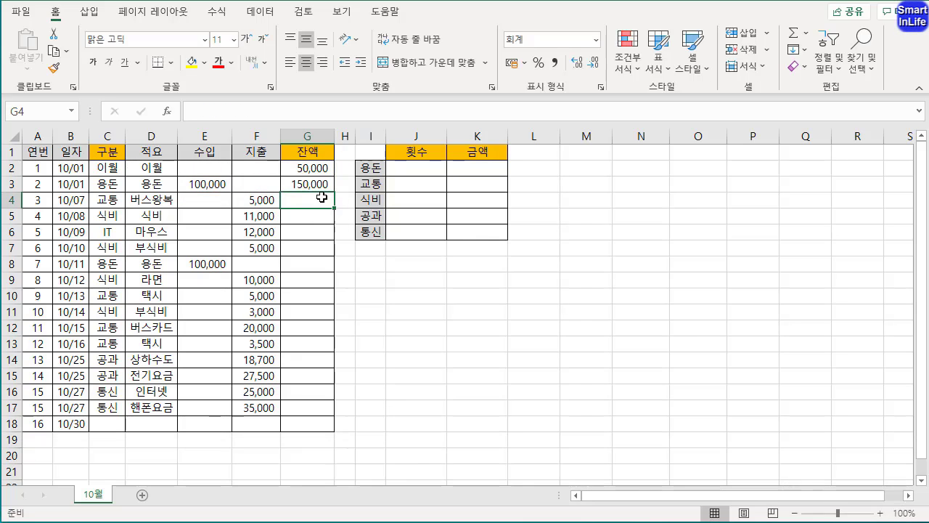
# Copy the balance formula from G3 down to G4 and check the cell references in the copy.
pyautogui.click(310, 185)
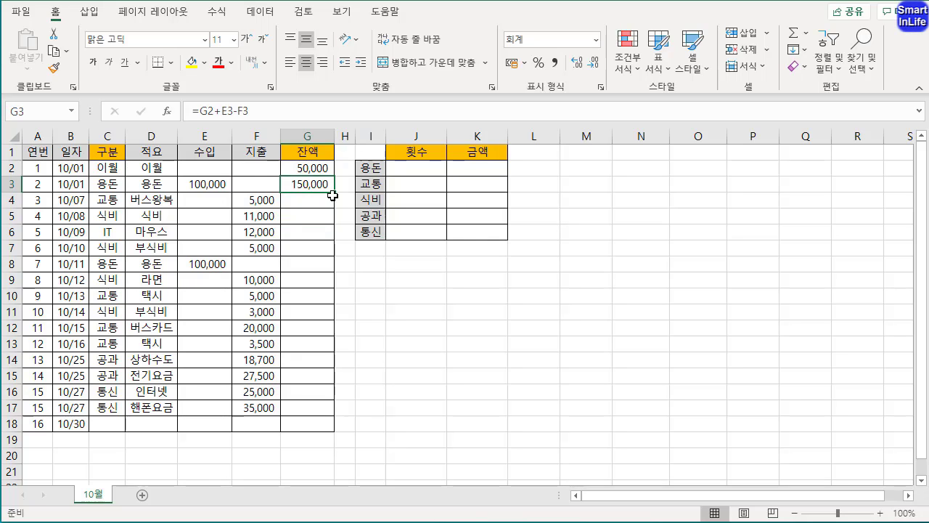
pyautogui.moveTo(336, 195); pyautogui.dragTo(307, 204)
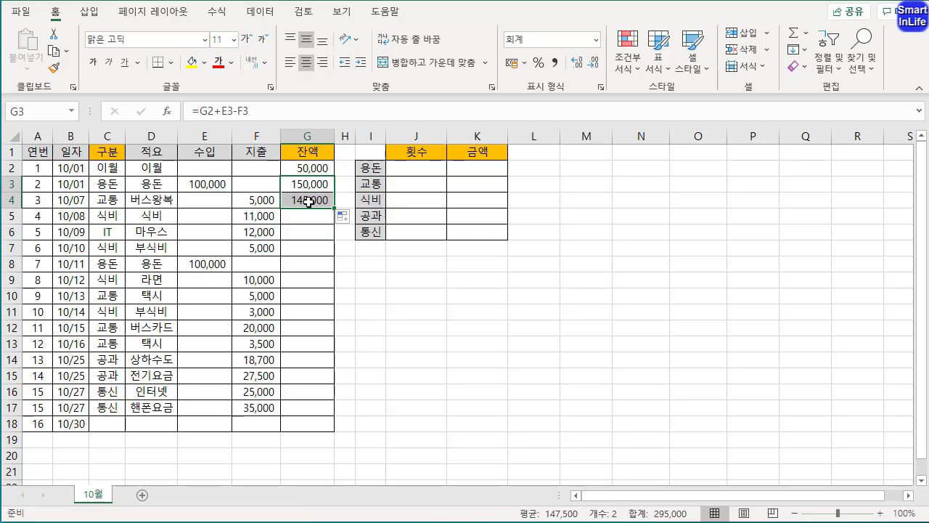
pyautogui.doubleClick(309, 202)
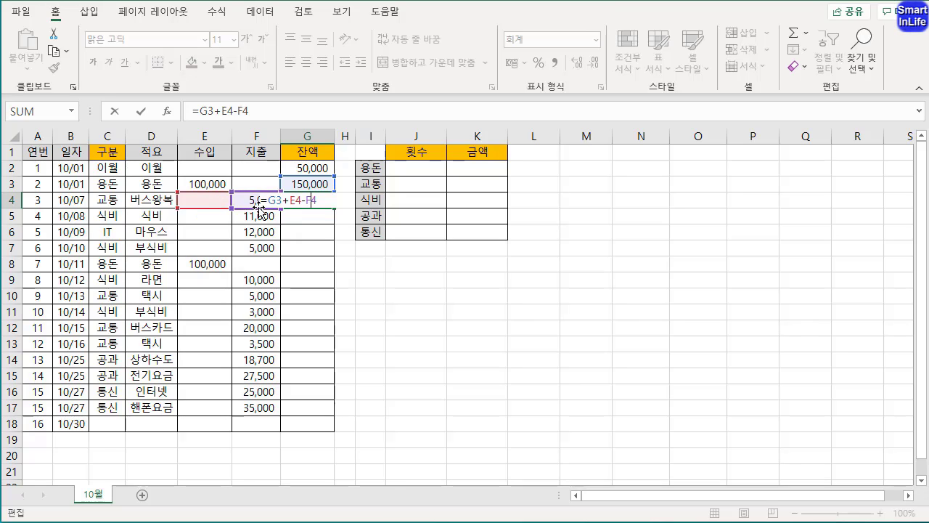
pyautogui.press('Return')
# Fill the balance formula from G4 down to G18, checking the cell references in G17 along the way.
pyautogui.click(306, 202)
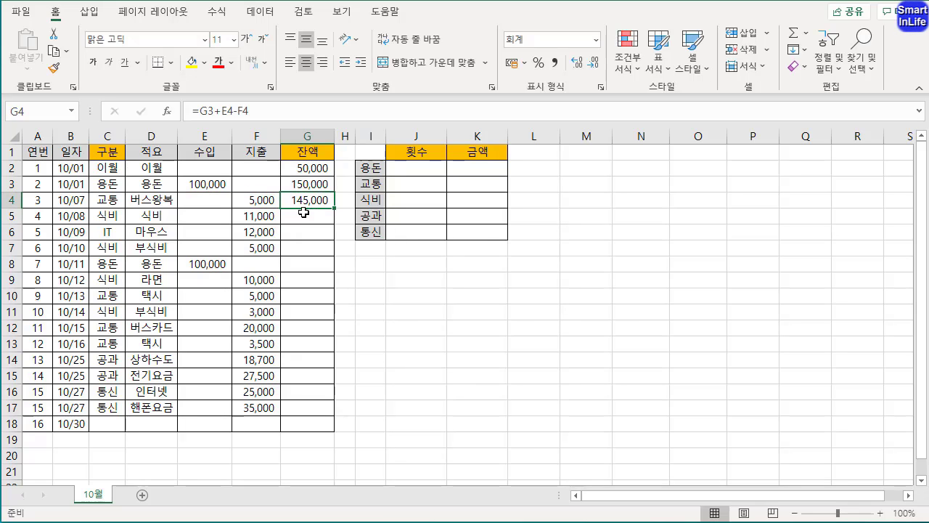
pyautogui.moveTo(334, 210); pyautogui.dragTo(326, 414)
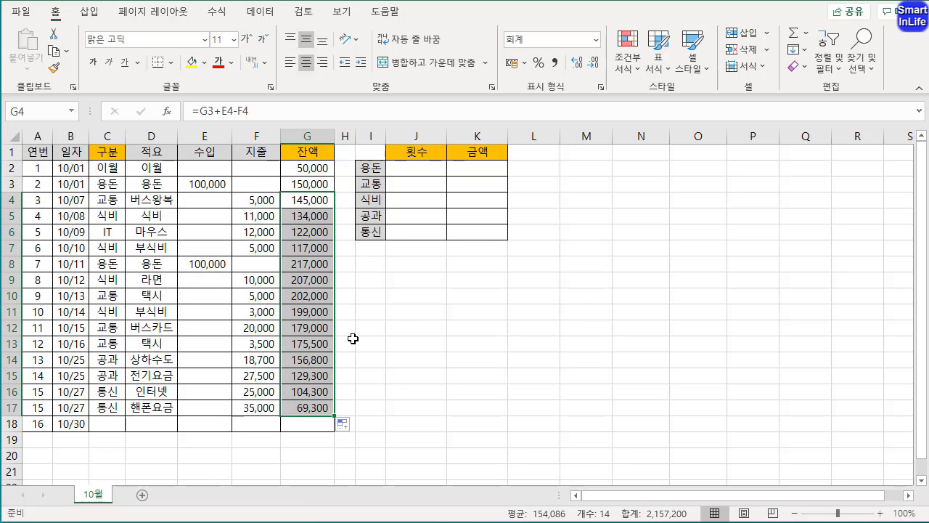
pyautogui.doubleClick(313, 407)
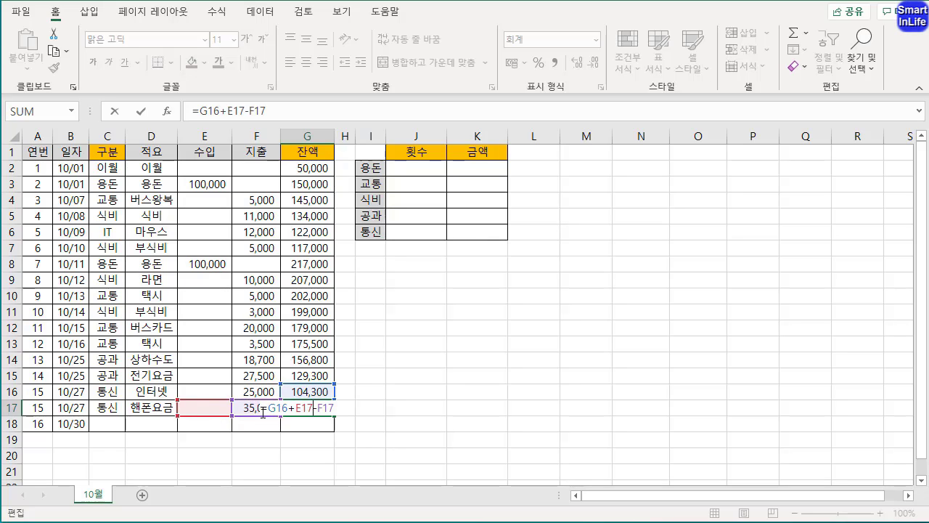
pyautogui.press('Return')
pyautogui.click(312, 409)
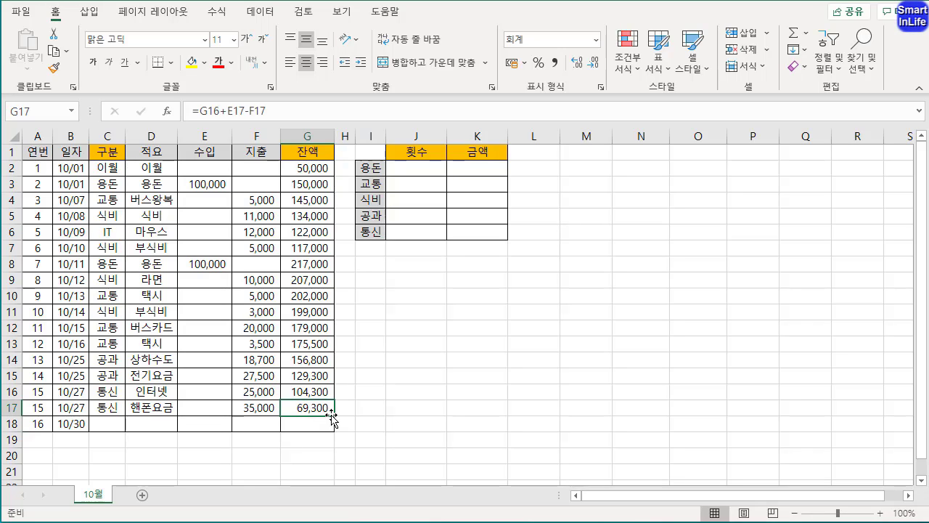
pyautogui.moveTo(334, 415); pyautogui.dragTo(310, 421)
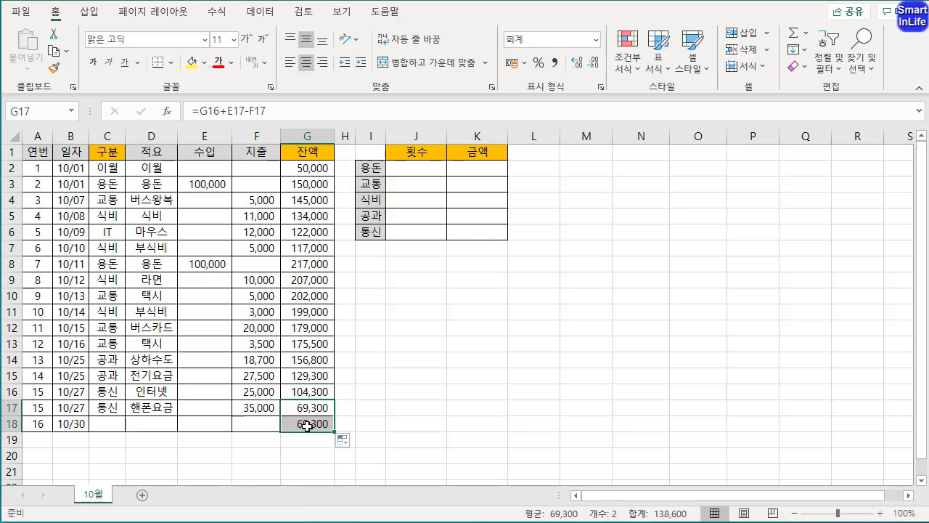
# Complete the 10/30 entry in row 18 with category 공과, description 가스요금 and an expense of 30,000, checking the resulting balance.
pyautogui.click(107, 424)
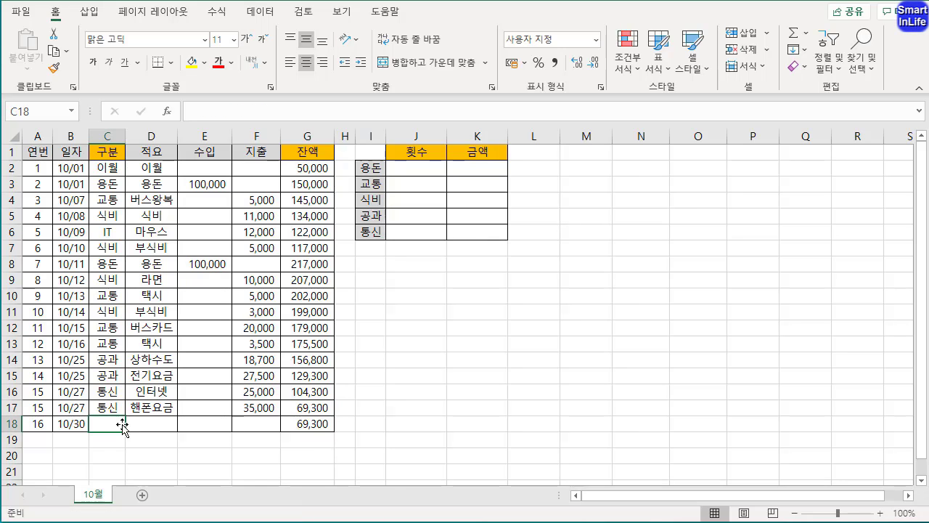
pyautogui.write('공과')
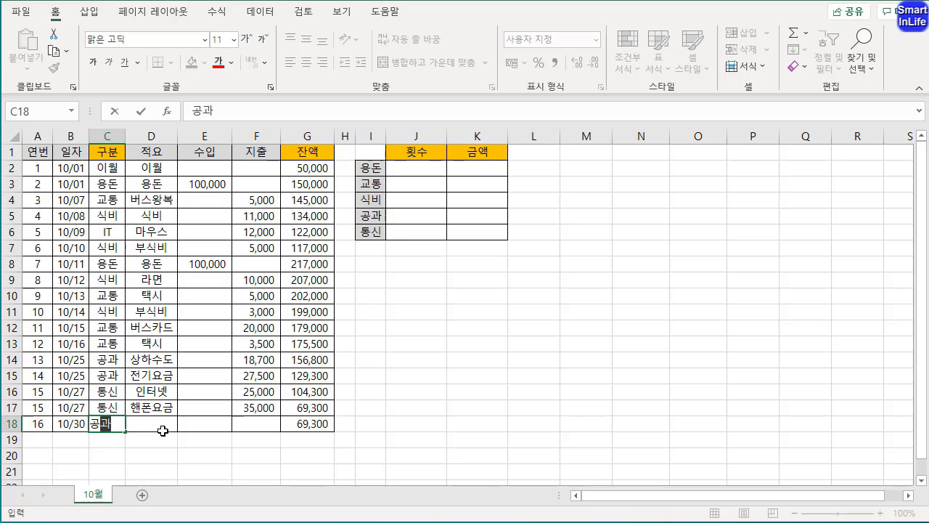
pyautogui.click(164, 428)
pyautogui.write('가스')
pyautogui.write('요금')
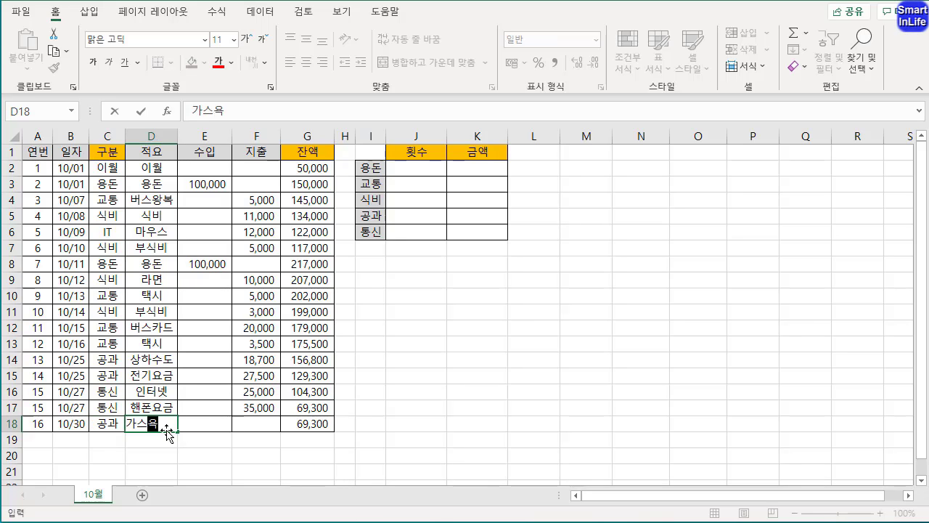
pyautogui.click(255, 424)
pyautogui.write('30,000')
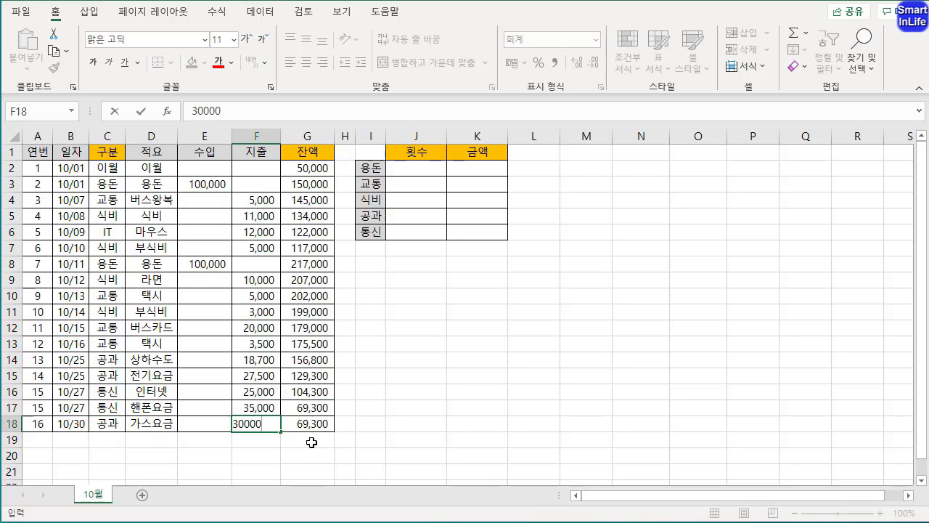
pyautogui.press('Return')
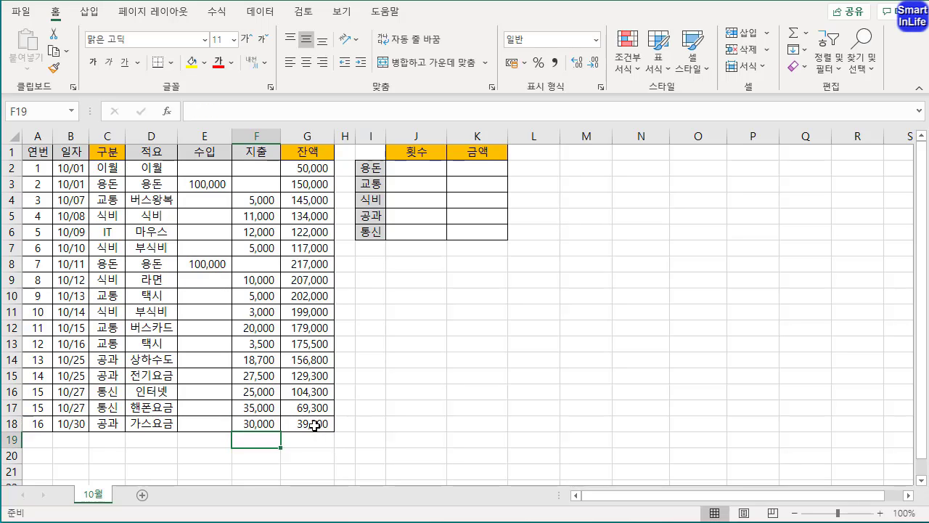
pyautogui.click(309, 423)
pyautogui.press('Left')
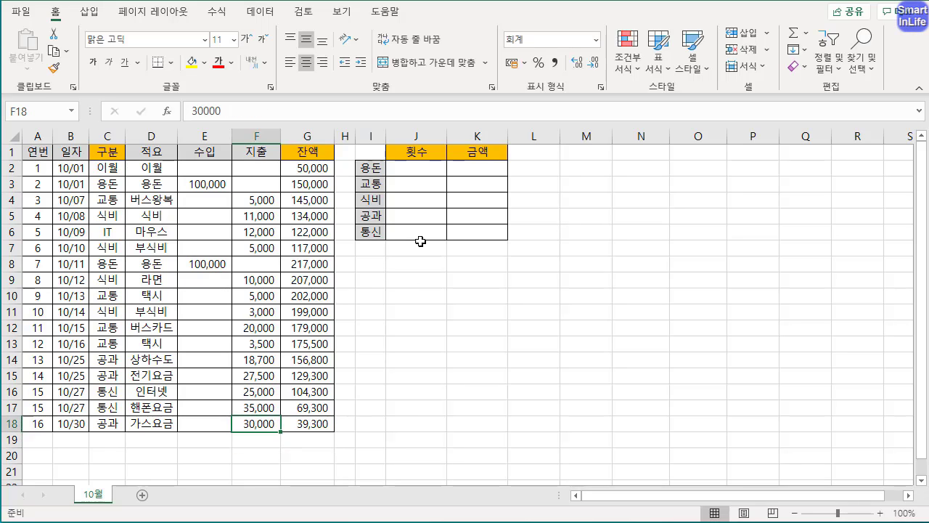
# Enter =COUNTIFS(C:C,I2) in J2 to count the 용돈 entries in the whole 구분 column.
pyautogui.click(427, 168)
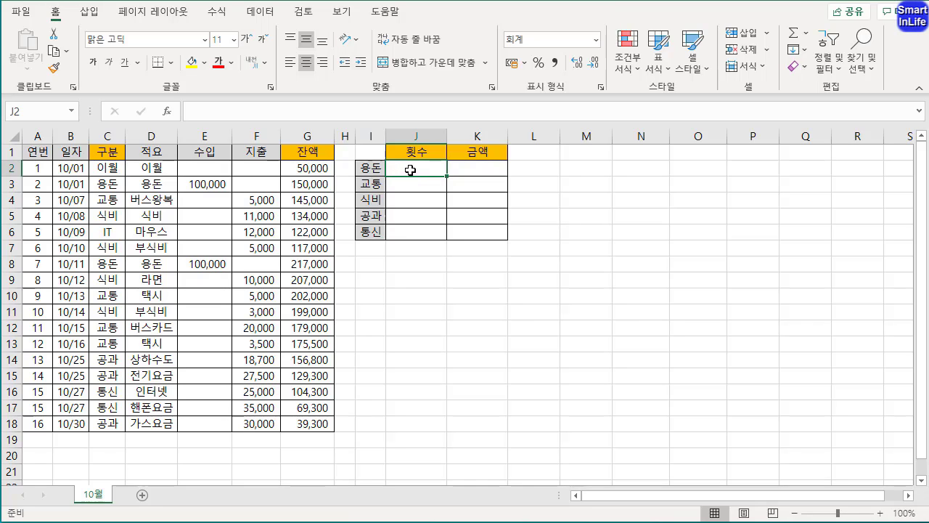
pyautogui.write('=')
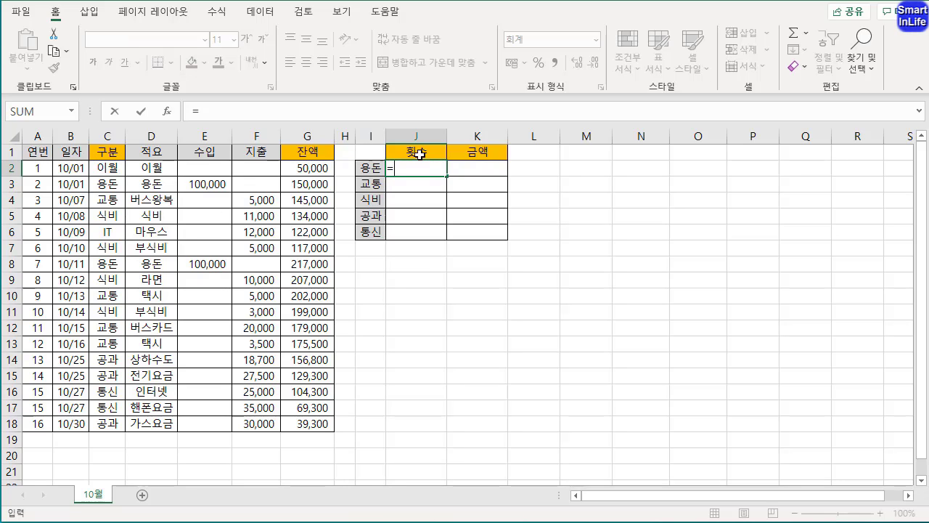
pyautogui.write('COUNTIFS')
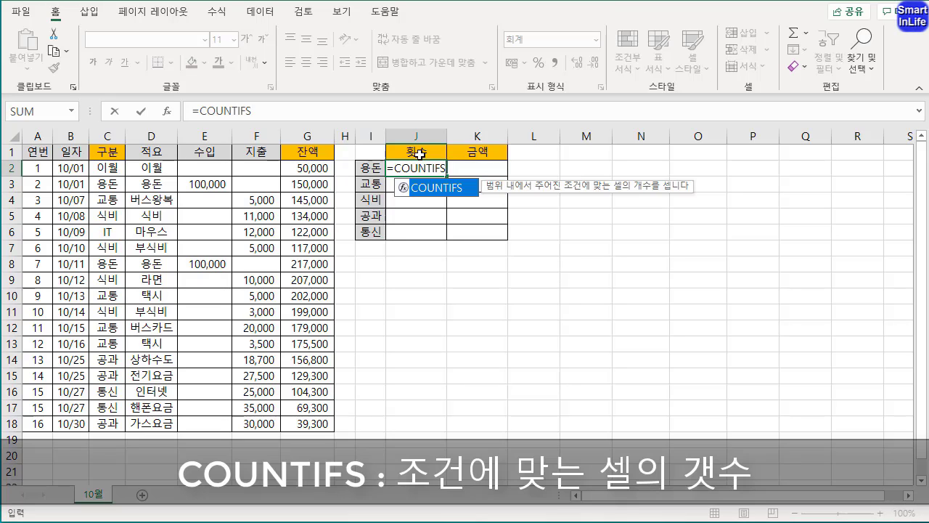
pyautogui.doubleClick(439, 187)
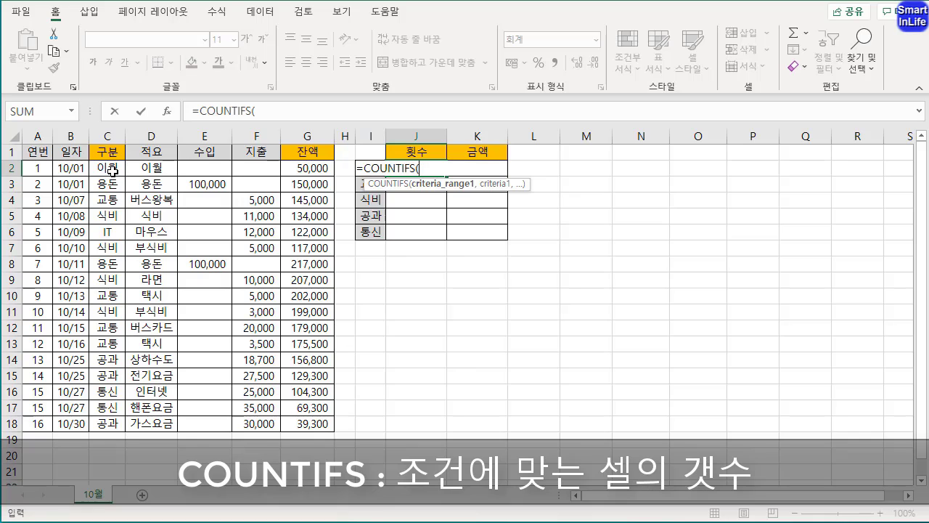
pyautogui.moveTo(113, 170); pyautogui.dragTo(104, 428)
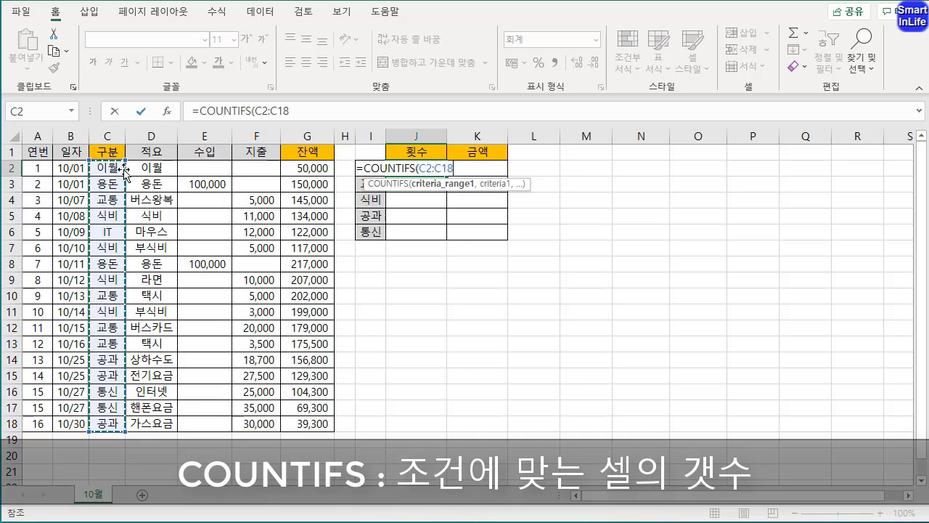
pyautogui.click(106, 137)
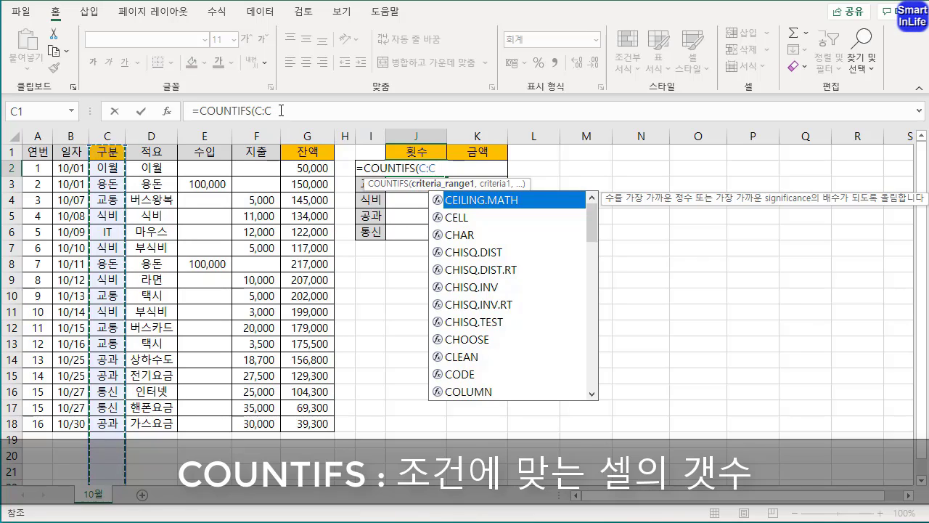
pyautogui.write(',')
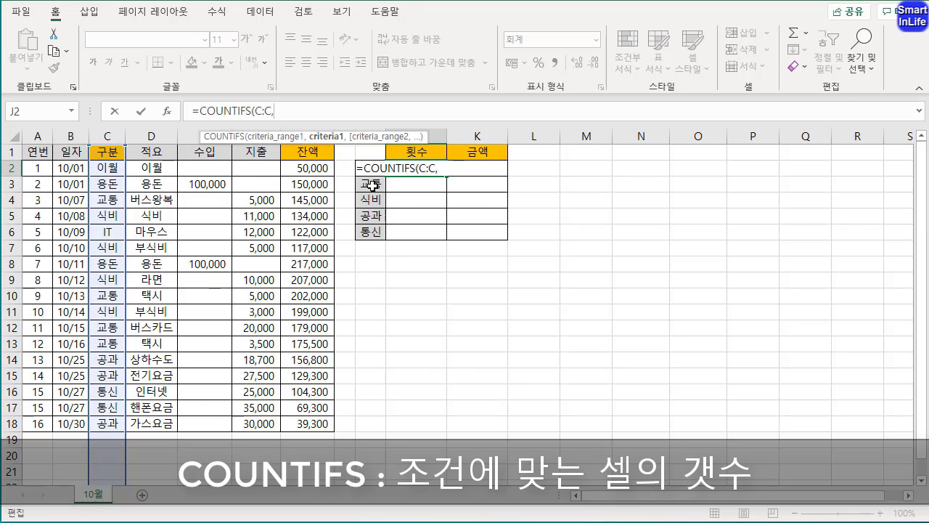
pyautogui.click(372, 185)
pyautogui.press('Up')
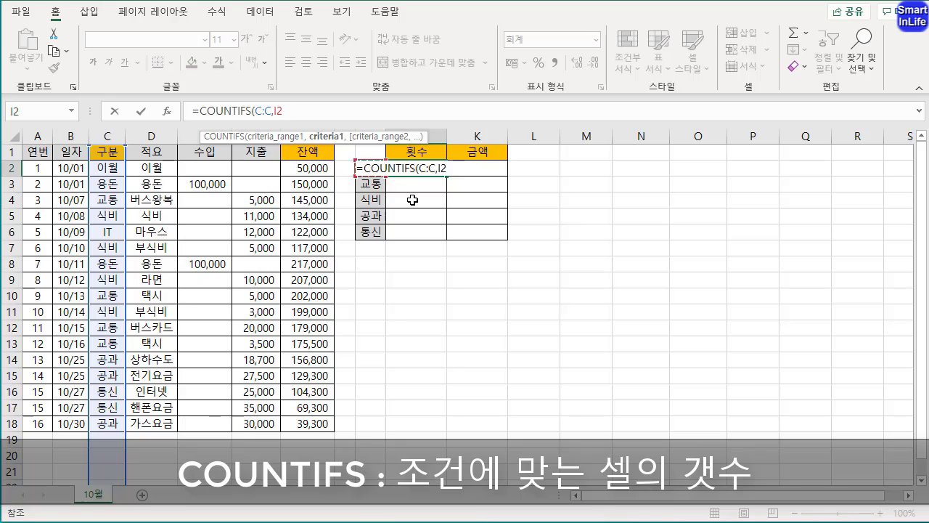
pyautogui.write(')')
pyautogui.press('Return')
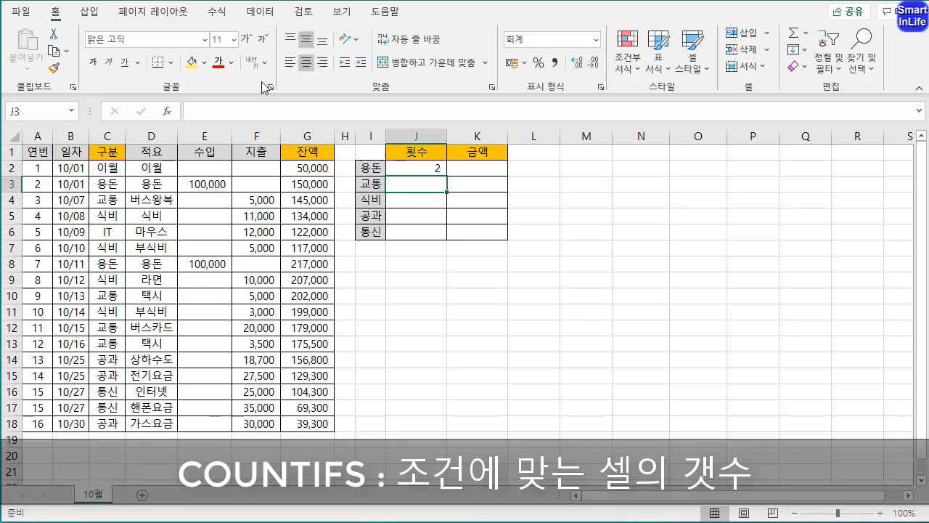
# Fill the COUNTIFS formula from J2 down to J6 and check the cell references in J6.
pyautogui.click(408, 168)
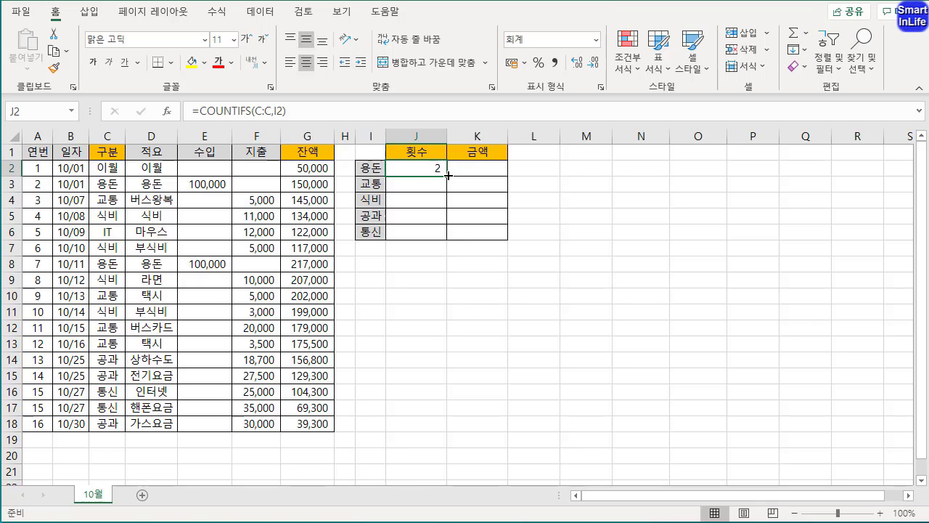
pyautogui.moveTo(448, 175); pyautogui.dragTo(421, 239)
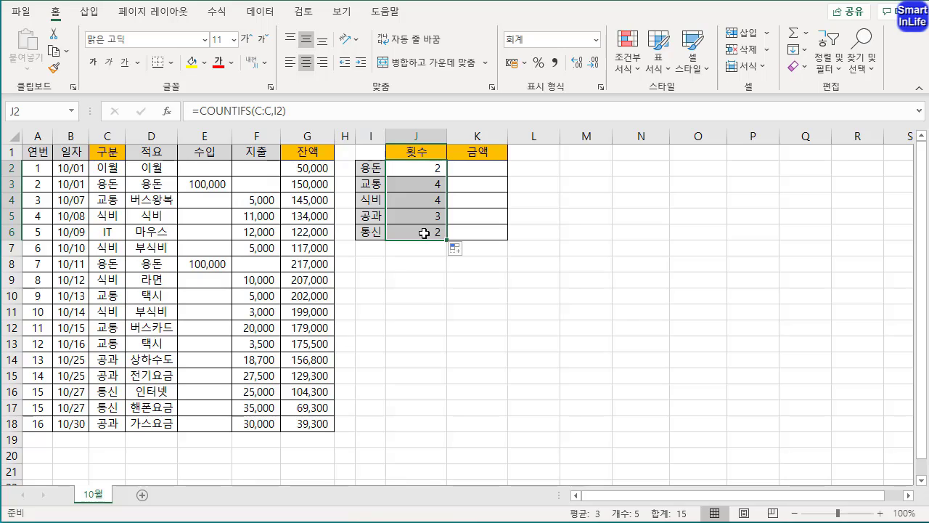
pyautogui.doubleClick(424, 233)
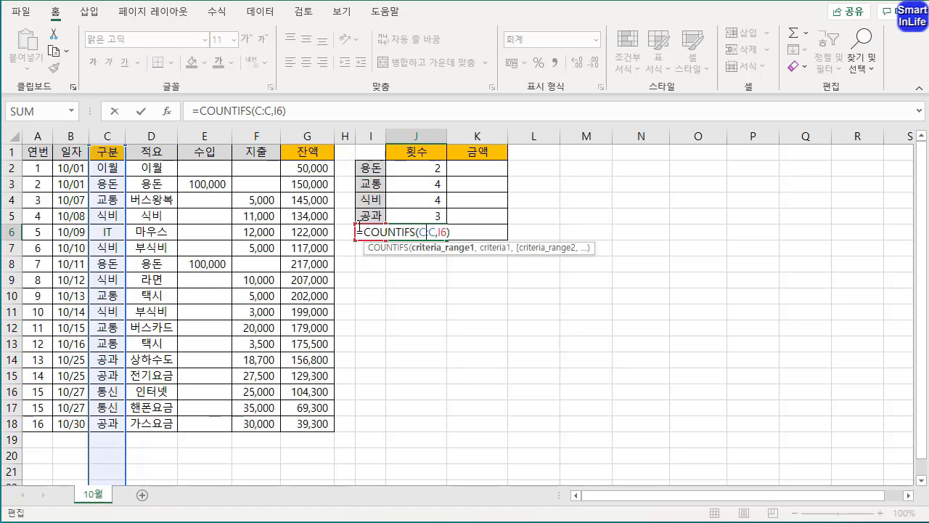
pyautogui.press('Escape')
# Start a SUMIFS formula in K2 for the 용돈 amount, comparing its arguments with those of SUMIF.
pyautogui.click(473, 167)
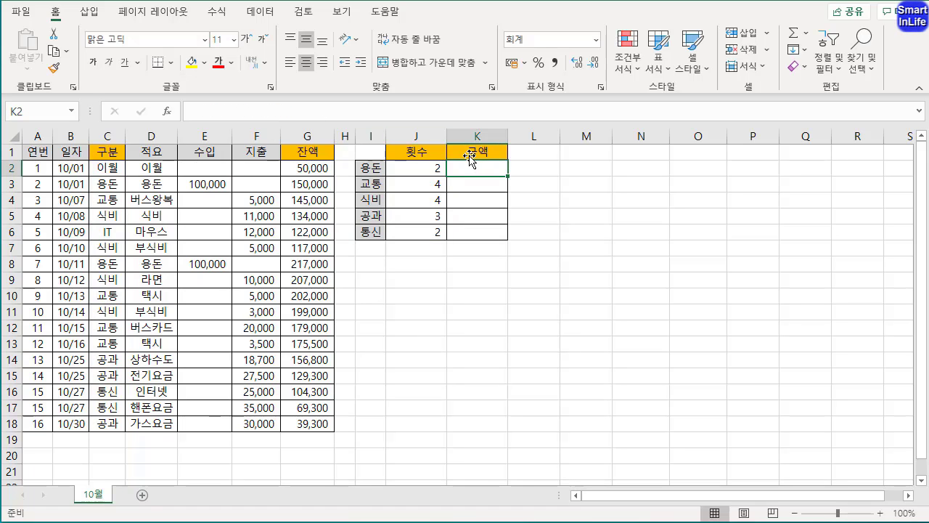
pyautogui.write('=SU')
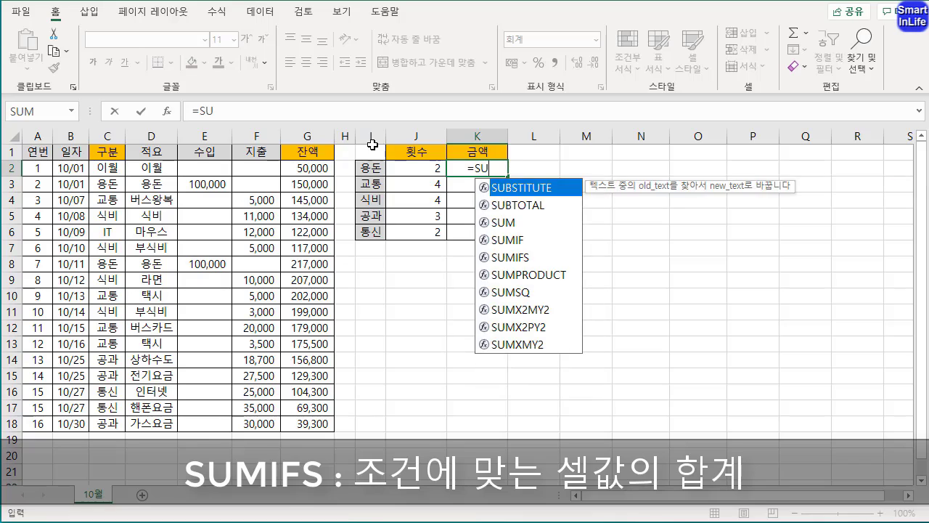
pyautogui.write('MIFS(')
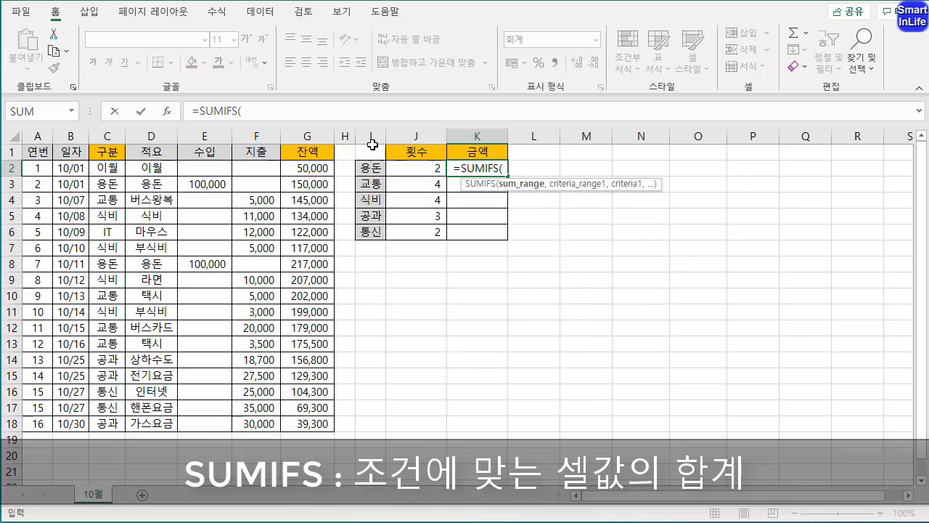
pyautogui.press('BackSpace')
pyautogui.press('BackSpace')
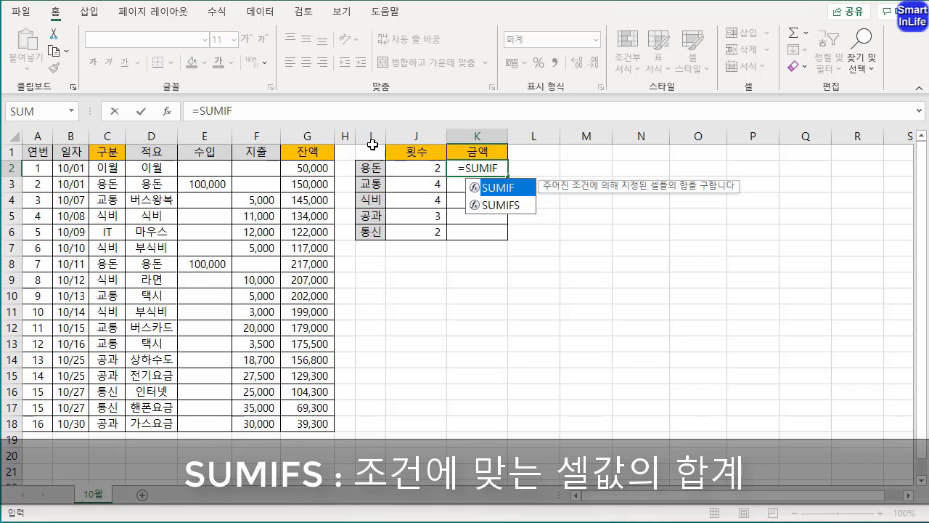
pyautogui.write('(')
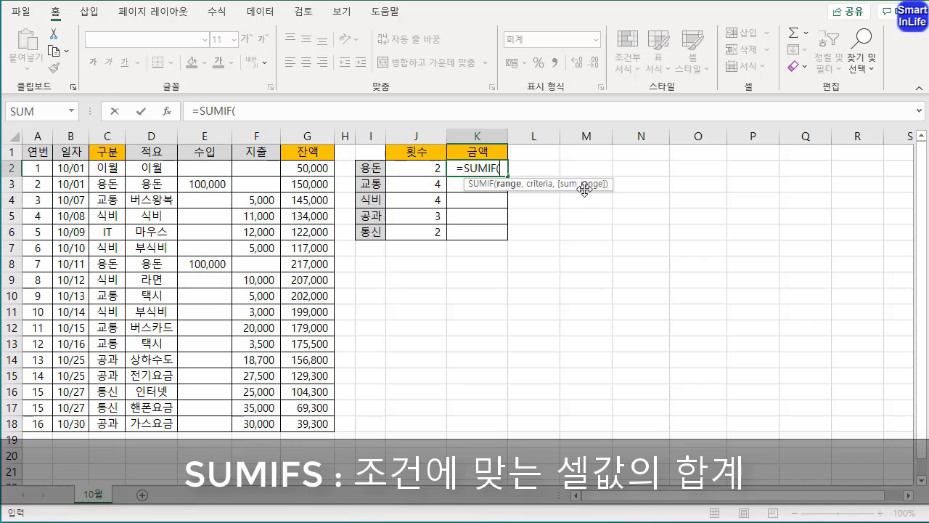
pyautogui.press('BackSpace')
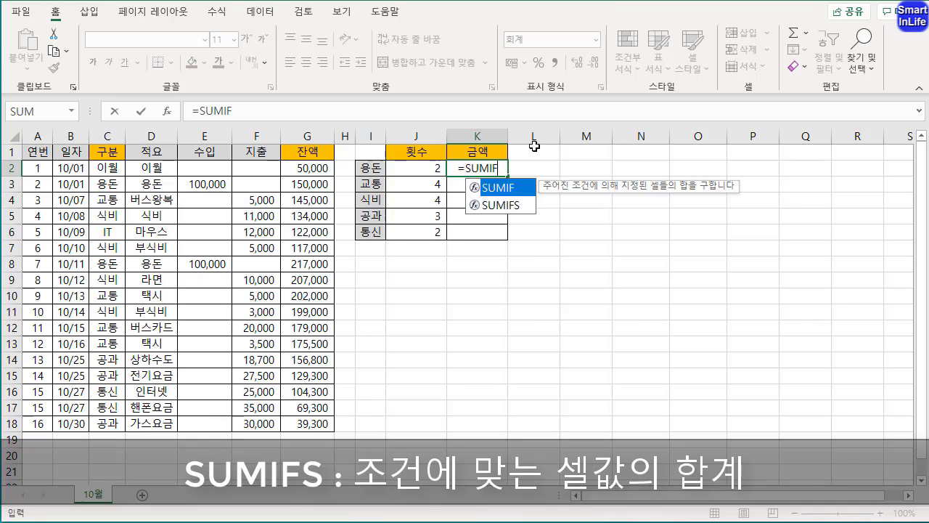
pyautogui.write('S')
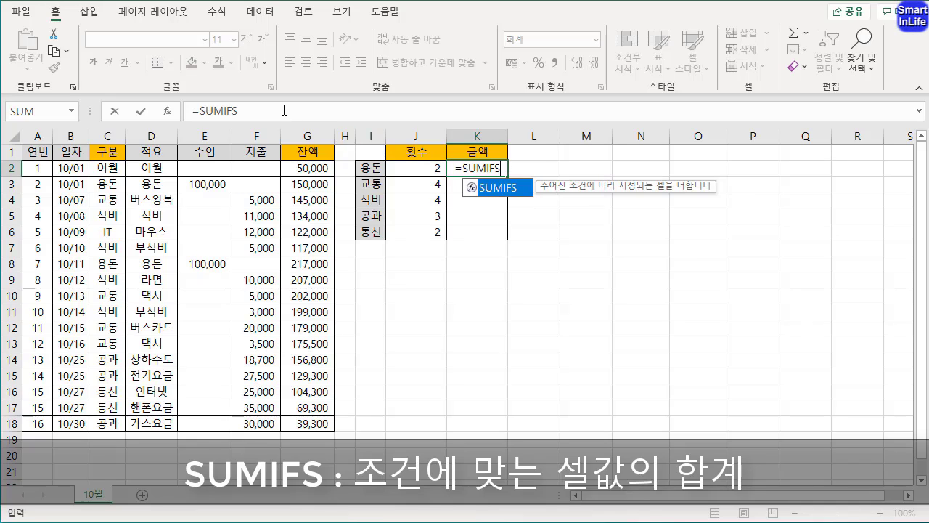
pyautogui.press('Escape')
pyautogui.write('(')
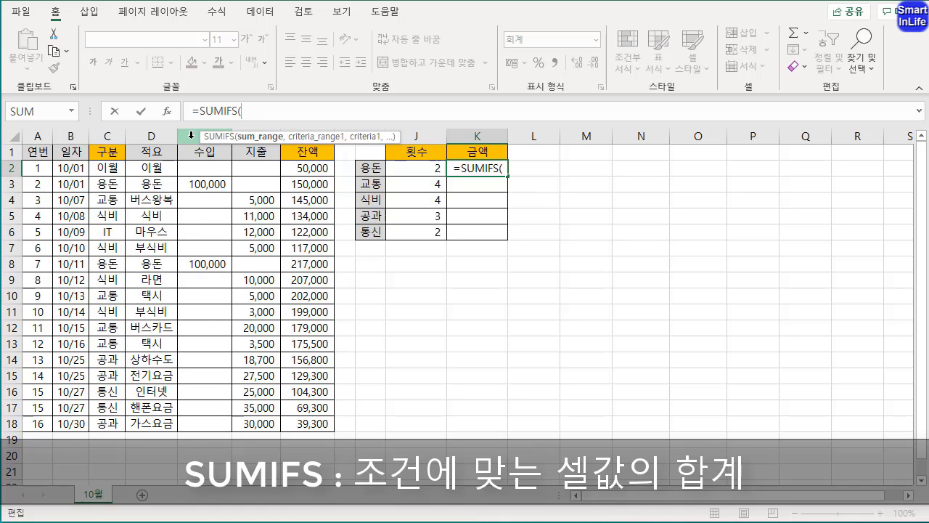
# Complete the K2 formula as =SUMIFS(E:E,C:C,I2), summing the 수입 column where 구분 matches I2.
pyautogui.click(191, 135)
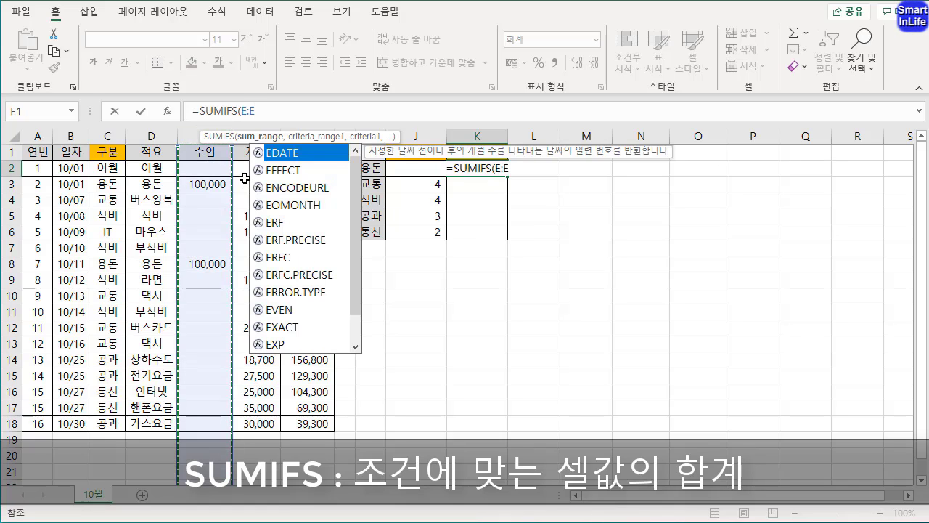
pyautogui.write(',')
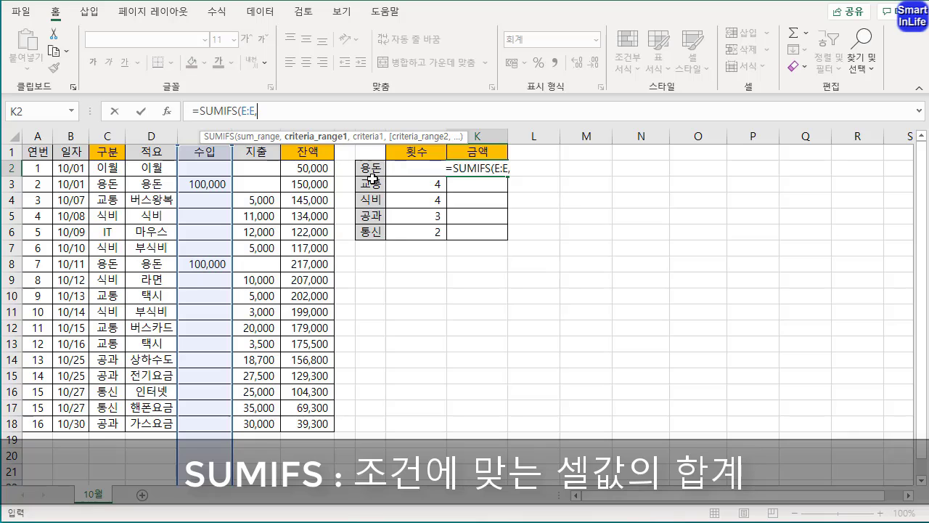
pyautogui.click(106, 138)
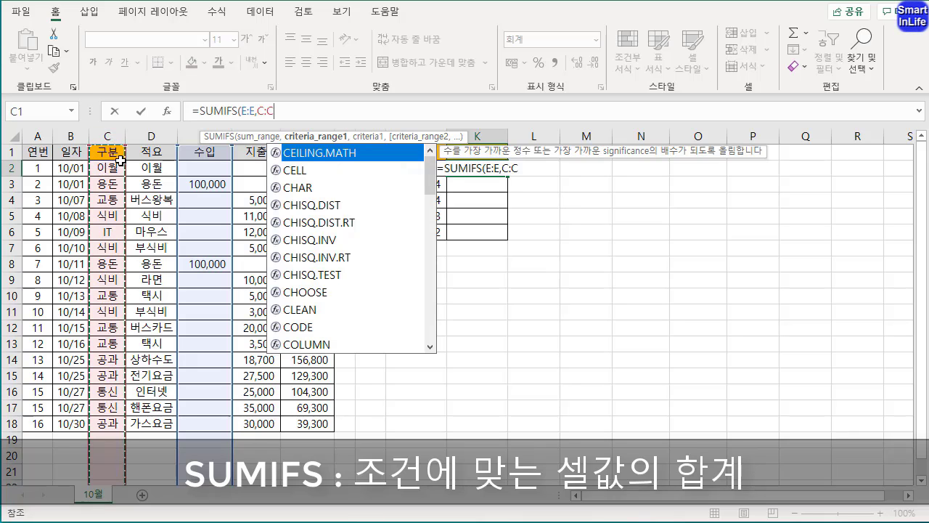
pyautogui.write(',')
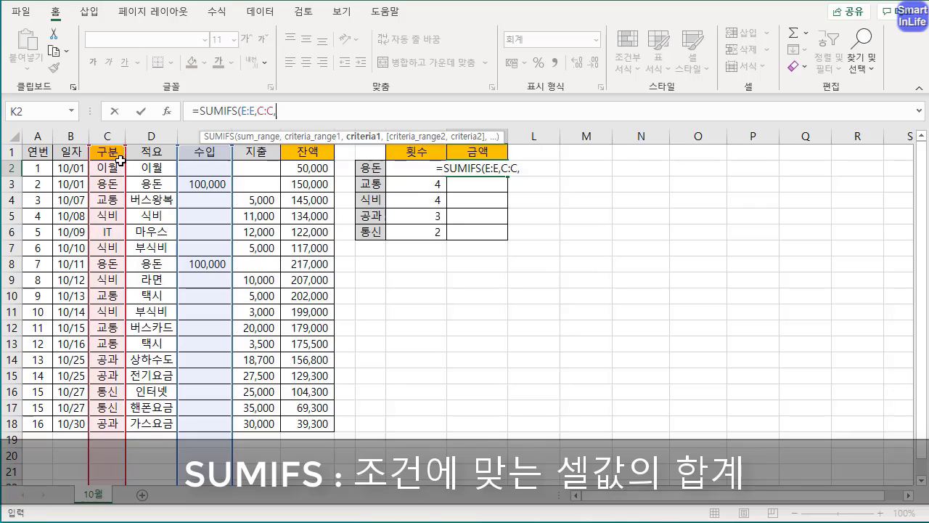
pyautogui.click(365, 172)
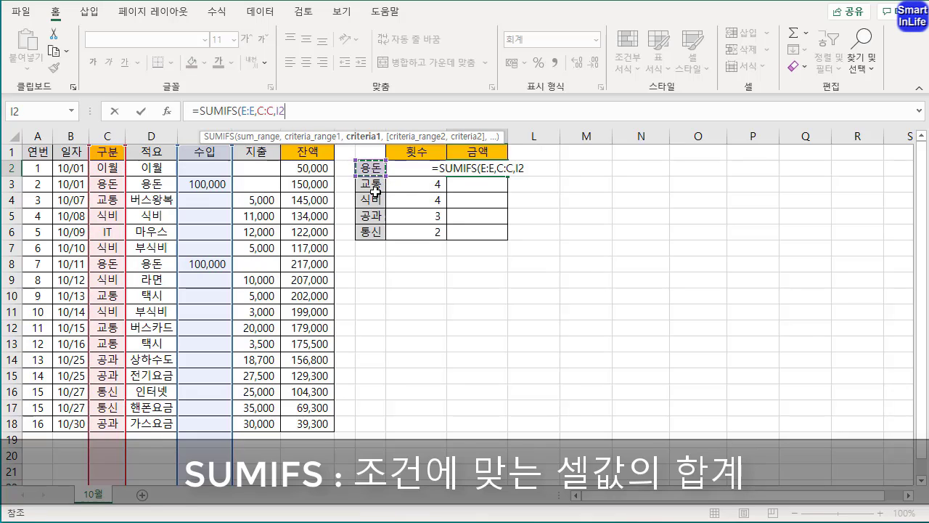
pyautogui.write(')')
pyautogui.press('Return')
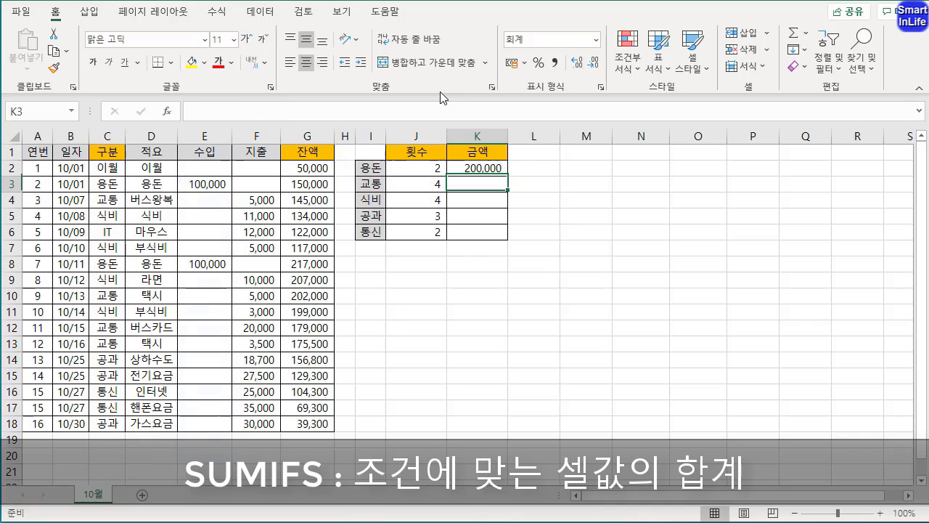
# Copy the SUMIFS formula from K2 down to K3 for the 교통 category.
pyautogui.click(487, 171)
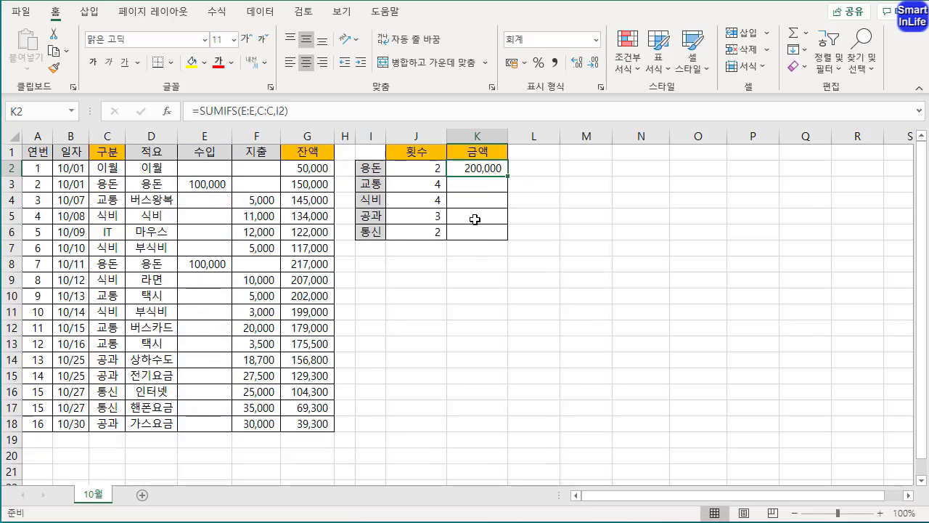
pyautogui.moveTo(508, 176); pyautogui.dragTo(509, 192)
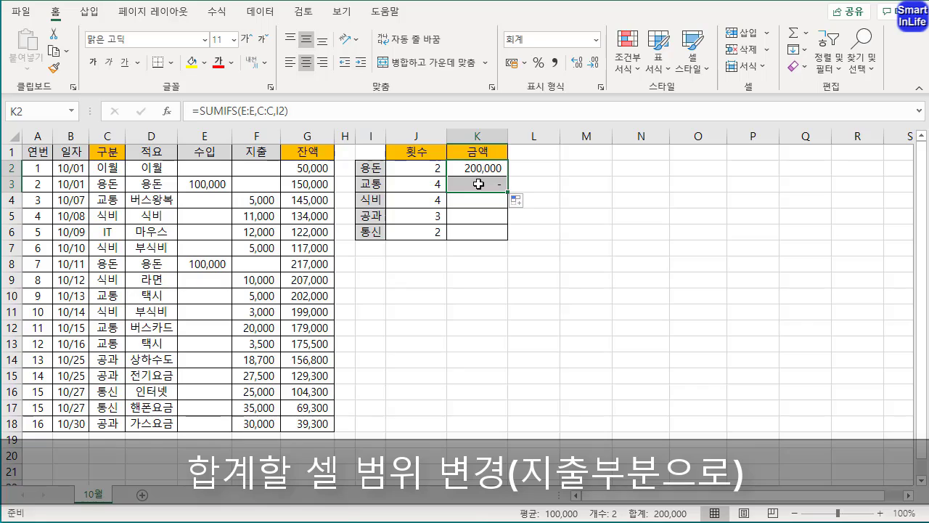
pyautogui.click(474, 172)
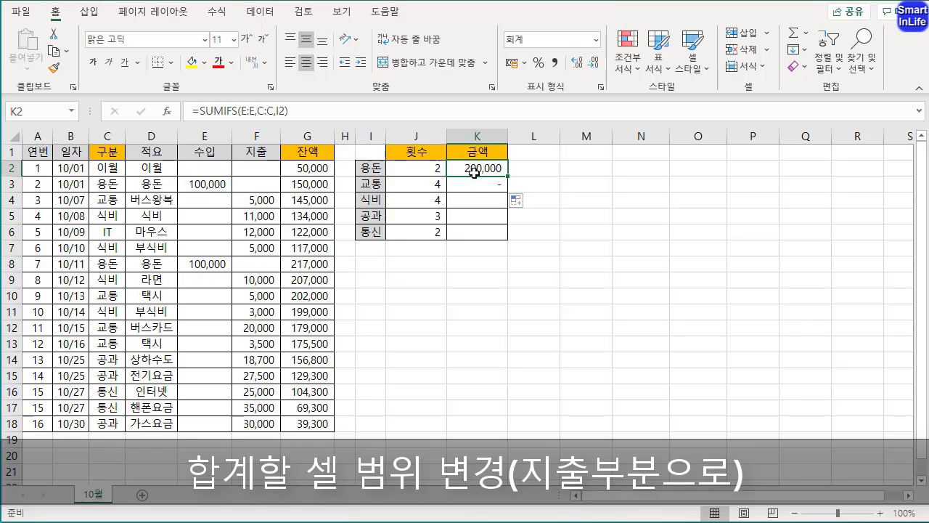
# Change the K3 formula's sum range to the 지출 column, making it =SUMIFS(F:F,C:C,I3).
pyautogui.click(474, 186)
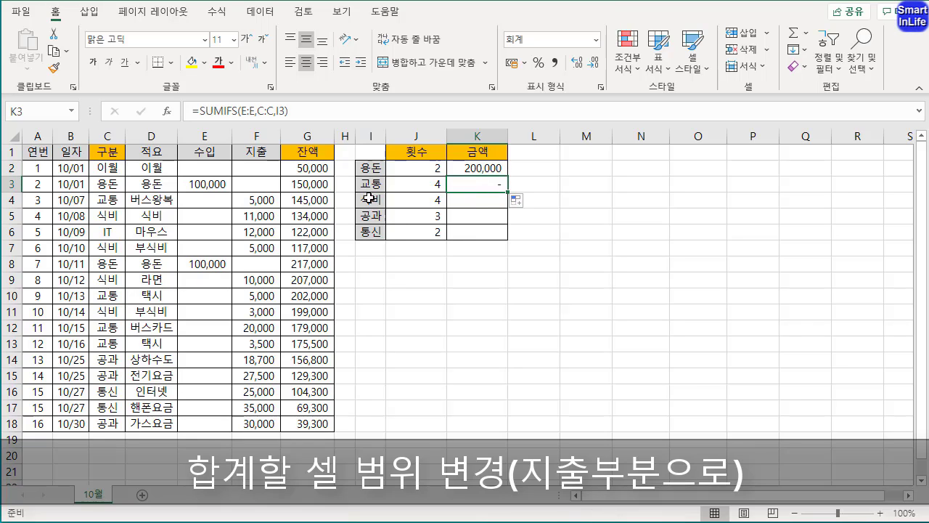
pyautogui.doubleClick(485, 184)
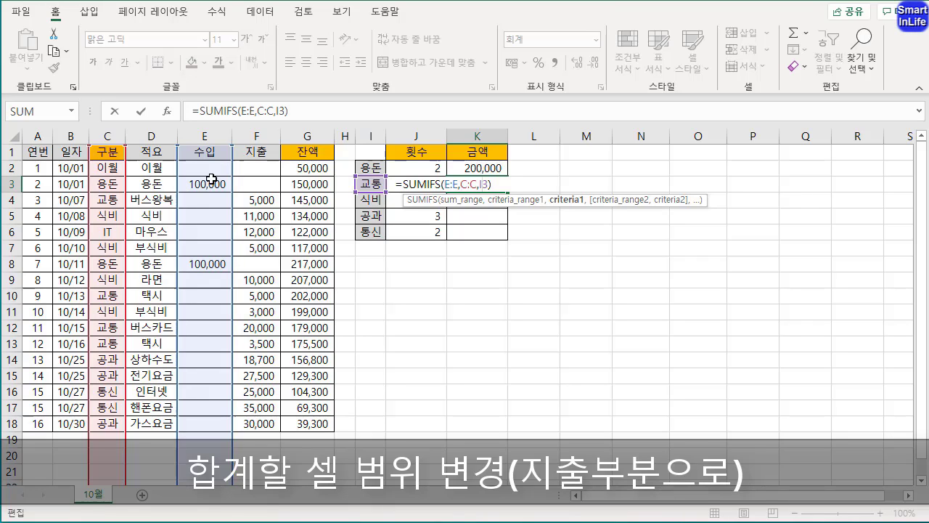
pyautogui.moveTo(231, 180); pyautogui.dragTo(284, 184)
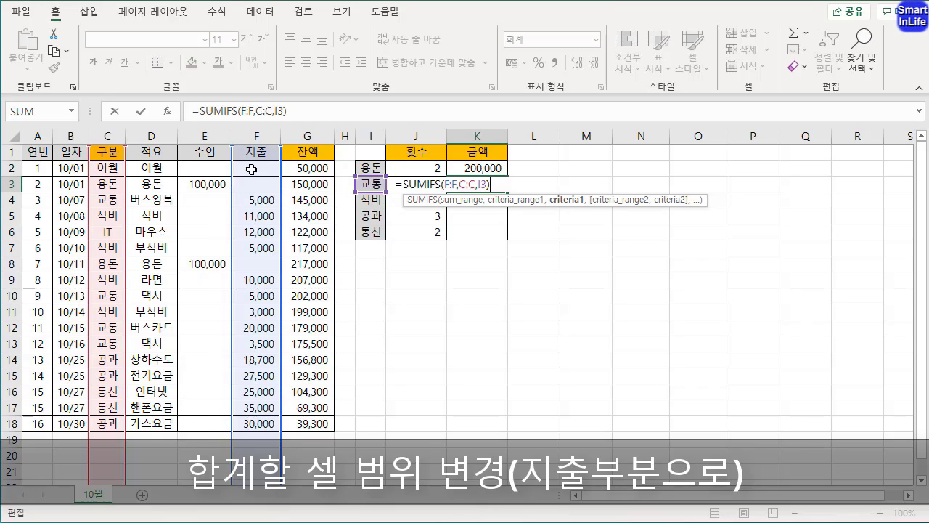
pyautogui.click(255, 111)
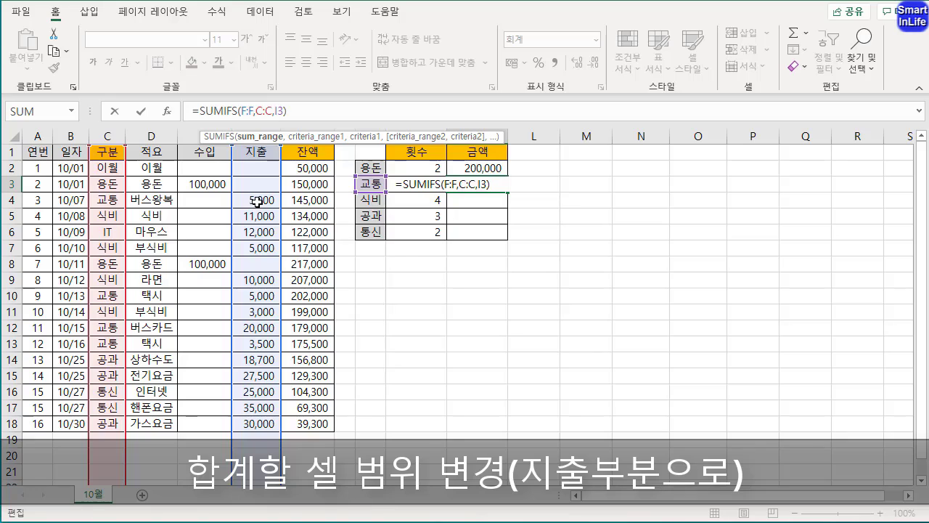
pyautogui.press('Return')
pyautogui.click(479, 185)
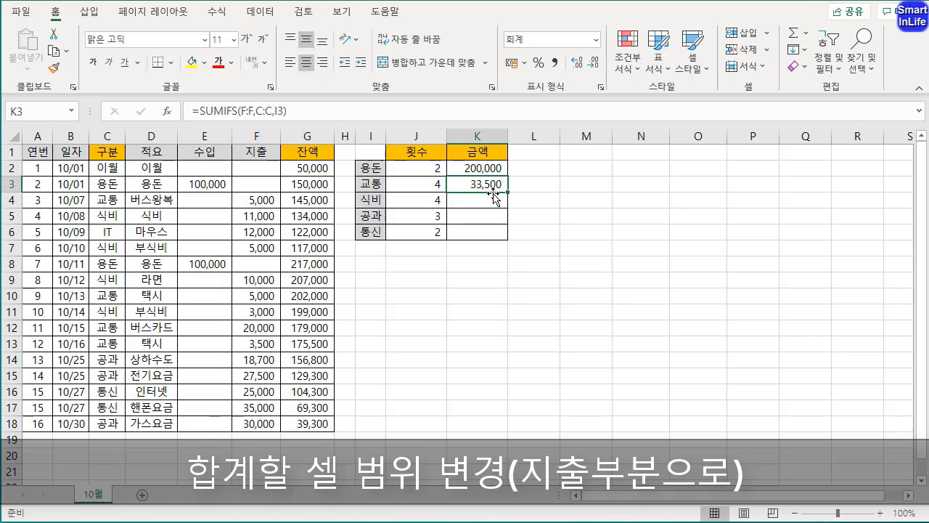
# Fill the SUMIFS formula from K3 down to K6 and check the cell references in K6.
pyautogui.moveTo(510, 193); pyautogui.dragTo(508, 240)
pyautogui.doubleClick(470, 234)
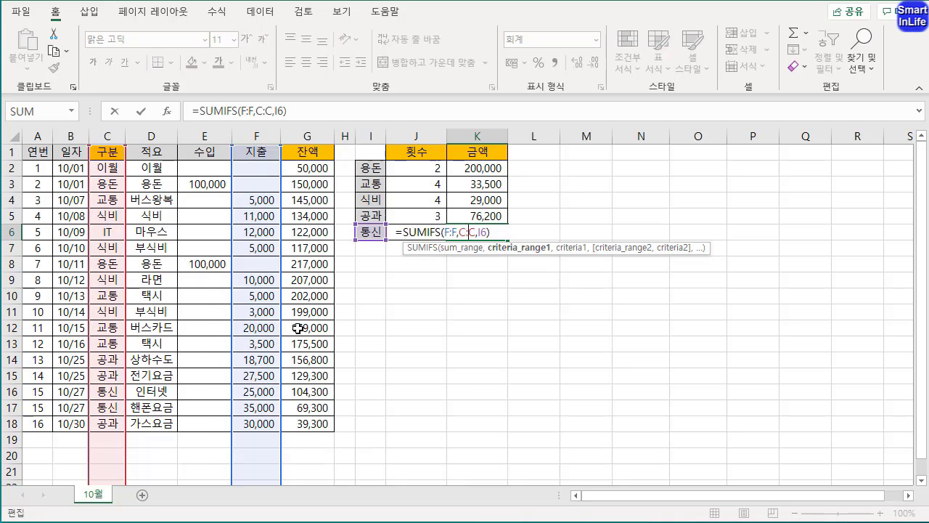
pyautogui.press('Escape')
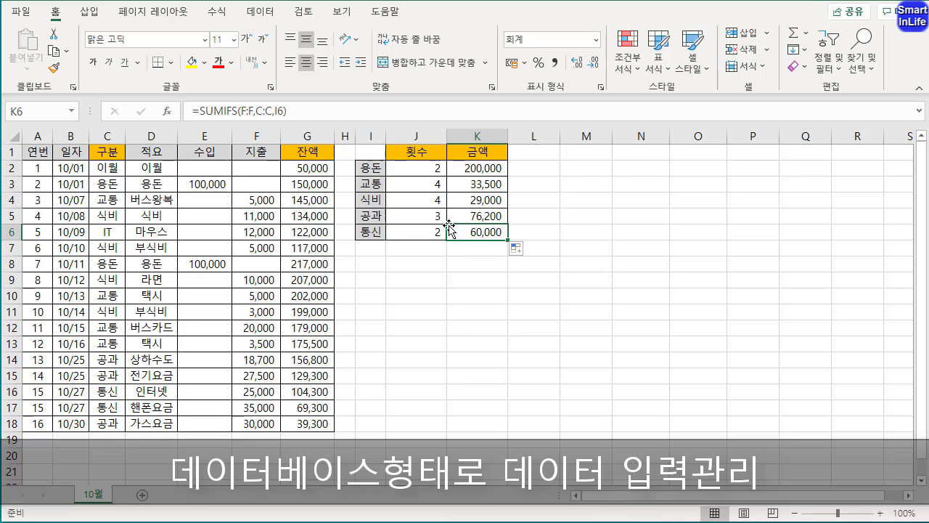
pyautogui.hotkey('ctrl', 'Up')
pyautogui.doubleClick(477, 232)
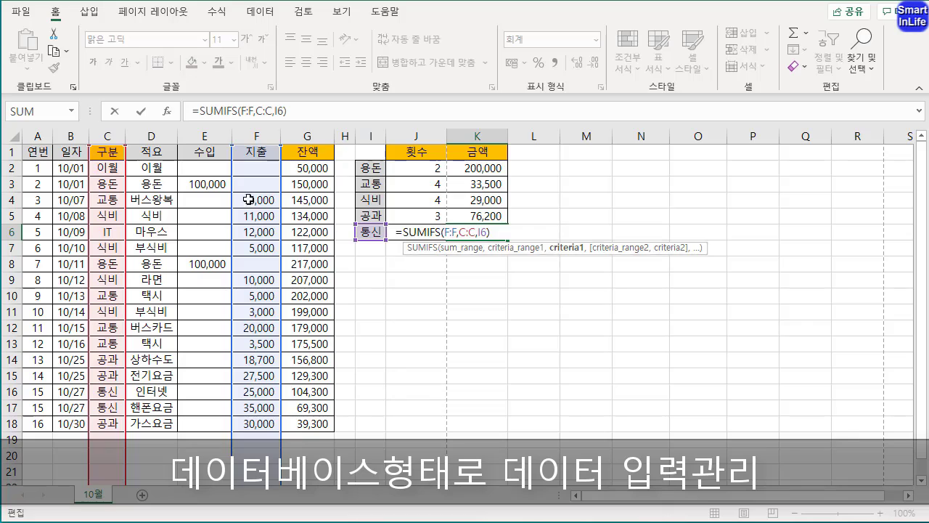
pyautogui.press('Escape')
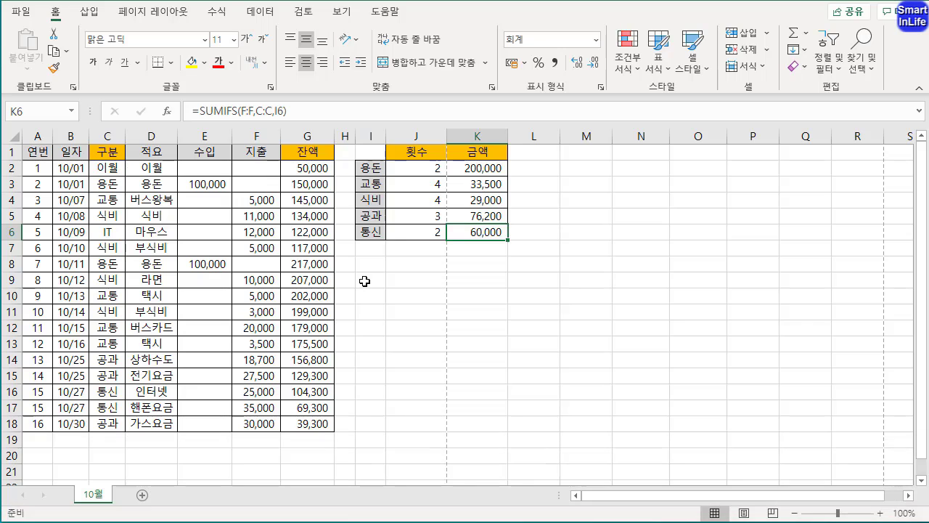
# Open the sheet's print preview and start a custom header in the page setup.
pyautogui.click(338, 207)
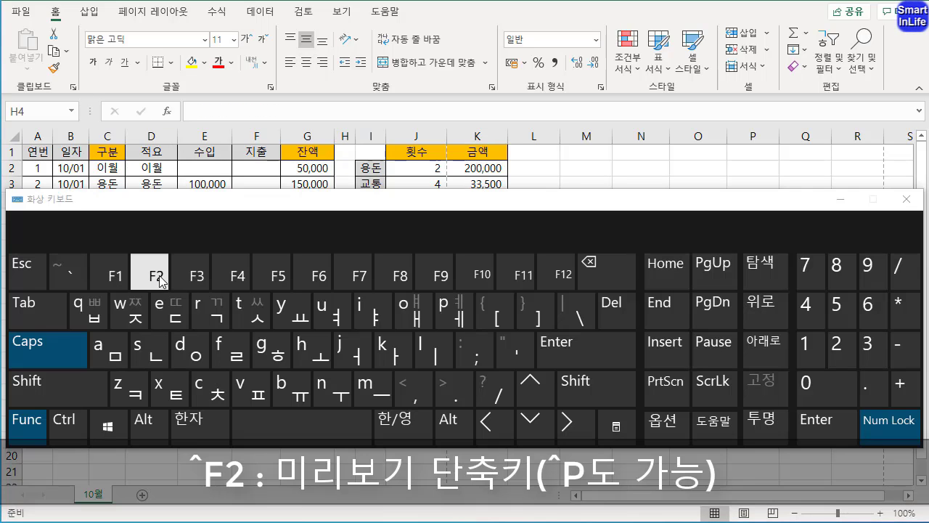
pyautogui.click(906, 199)
pyautogui.hotkey('ctrl', 'F2')
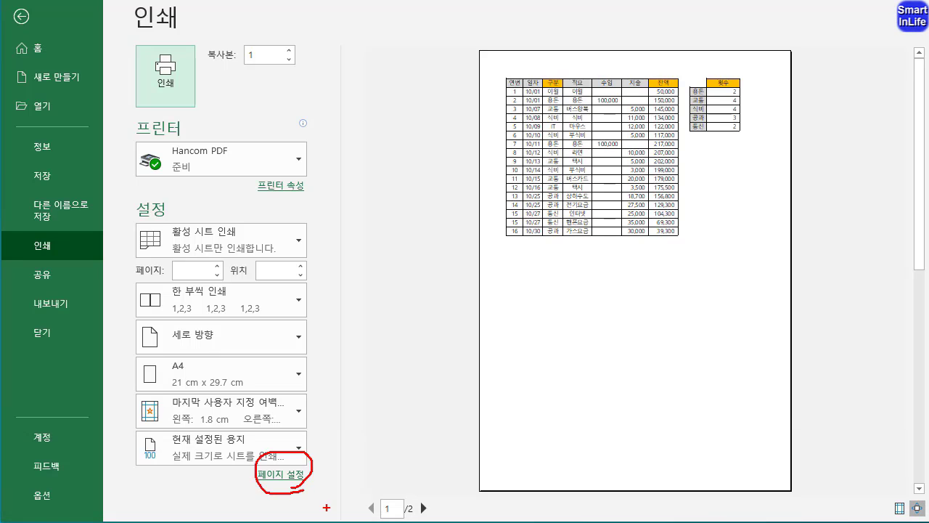
pyautogui.click(284, 476)
pyautogui.click(406, 91)
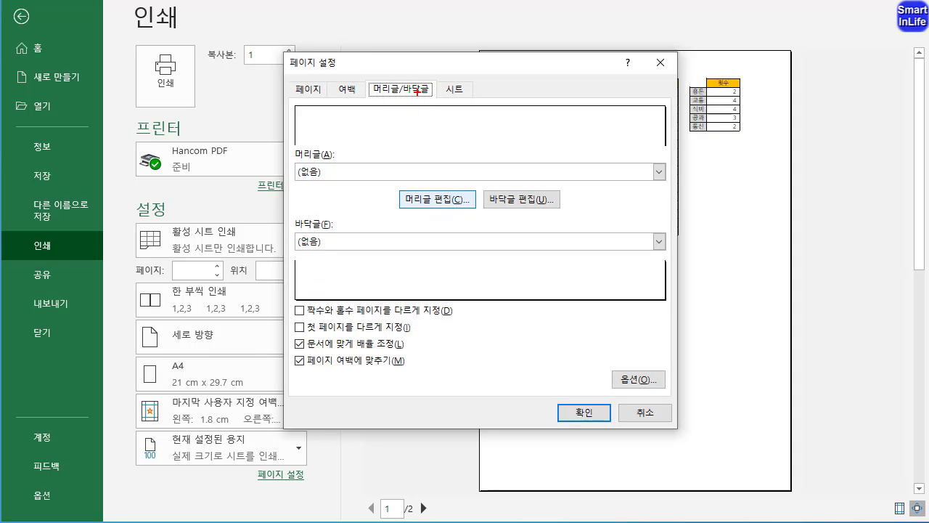
pyautogui.click(459, 199)
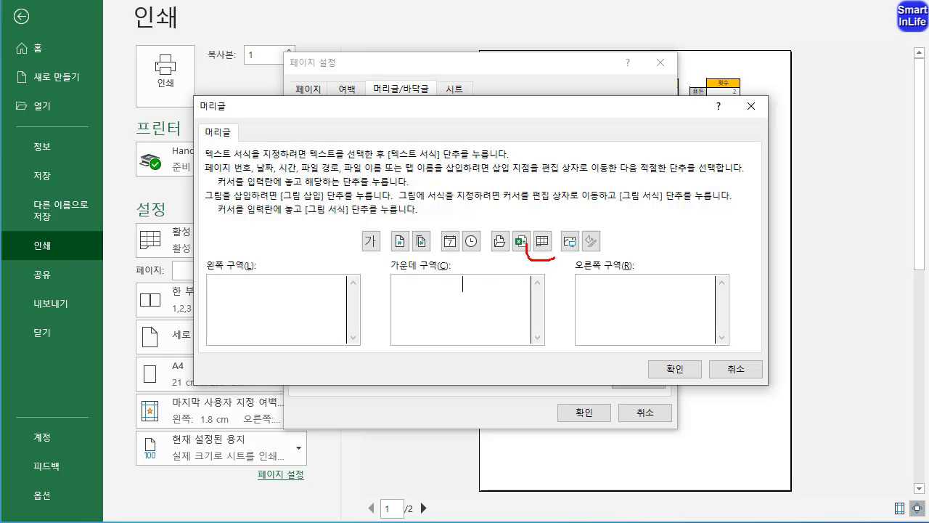
pyautogui.moveTo(526, 244)
pyautogui.mouseDown()
pyautogui.moveTo(550, 216)
pyautogui.moveTo(553, 258)
pyautogui.moveTo(481, 291)
pyautogui.mouseUp()
pyautogui.press('Escape')
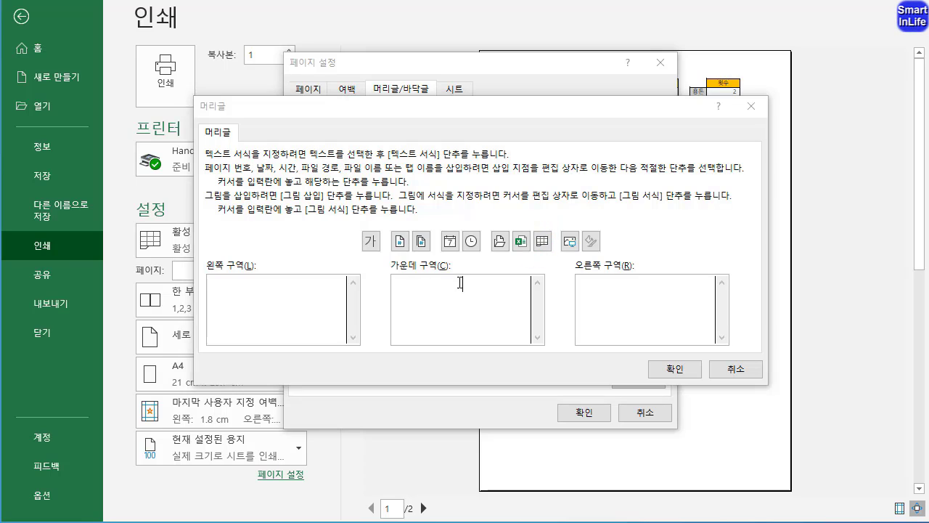
# Set the header's centre section to the sheet name code followed by 금전출납, apply it and return to the worksheet.
pyautogui.click(463, 283)
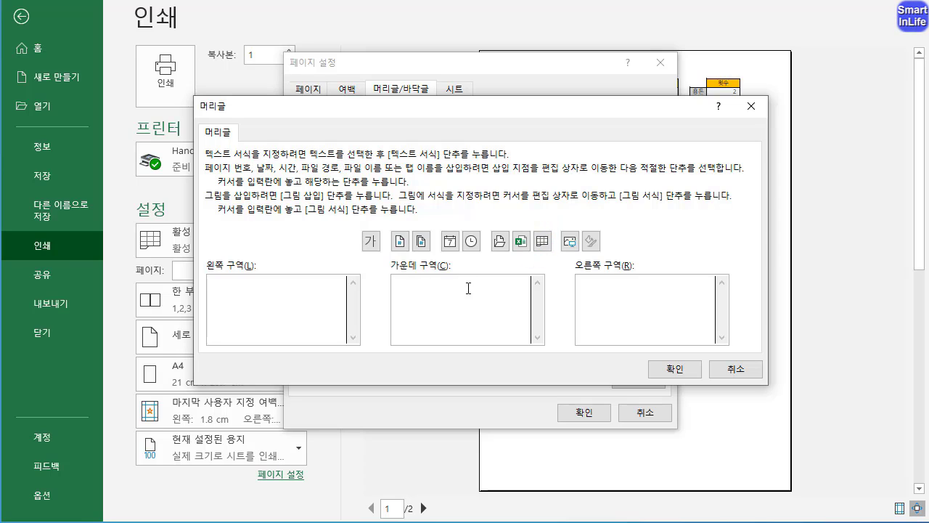
pyautogui.click(542, 241)
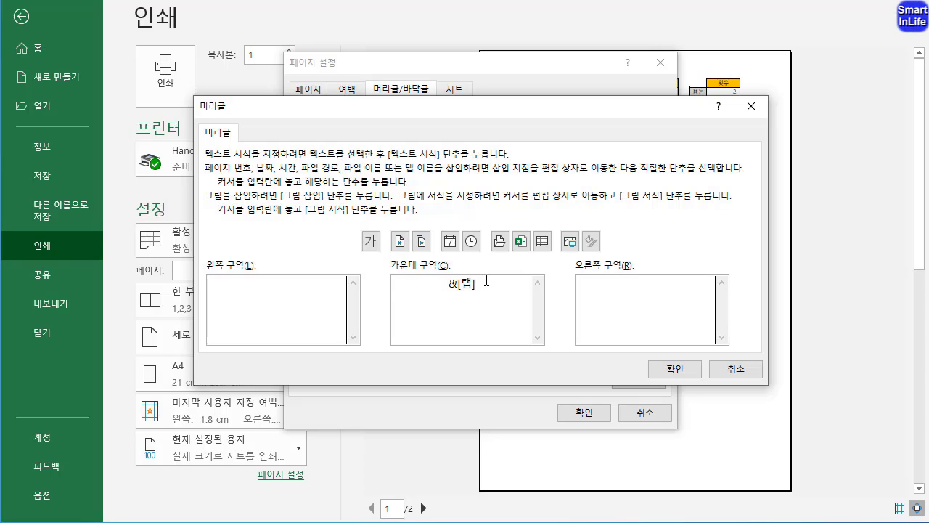
pyautogui.write('금전출납')
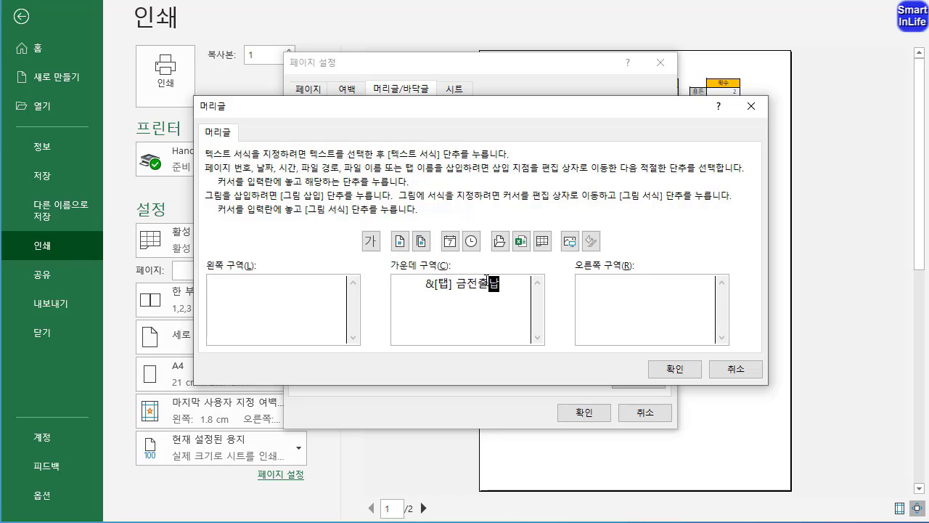
pyautogui.write('ㅂ')
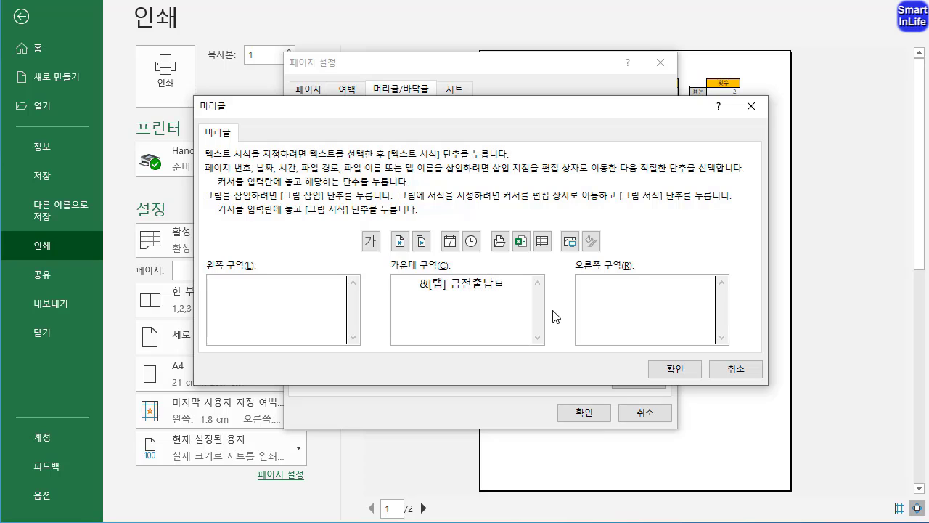
pyautogui.press('BackSpace')
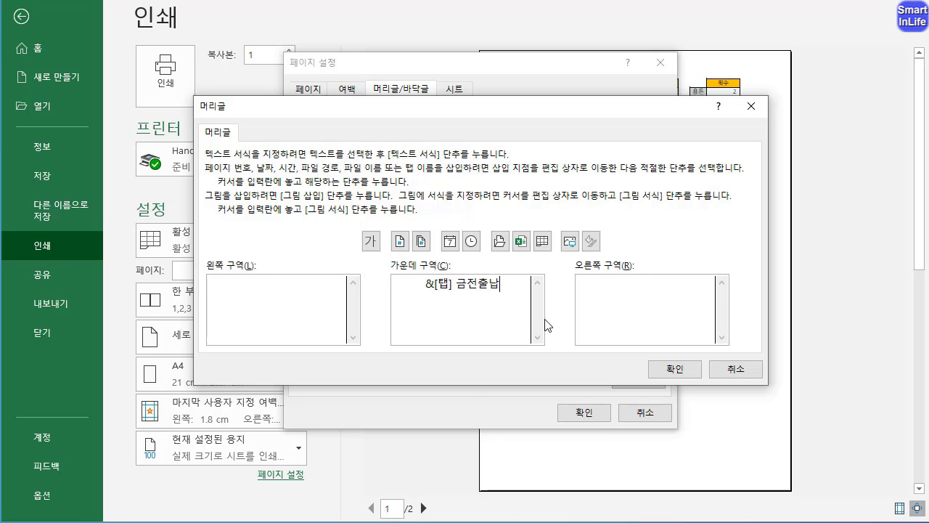
pyautogui.click(675, 369)
pyautogui.hotkey('ctrl', '2')
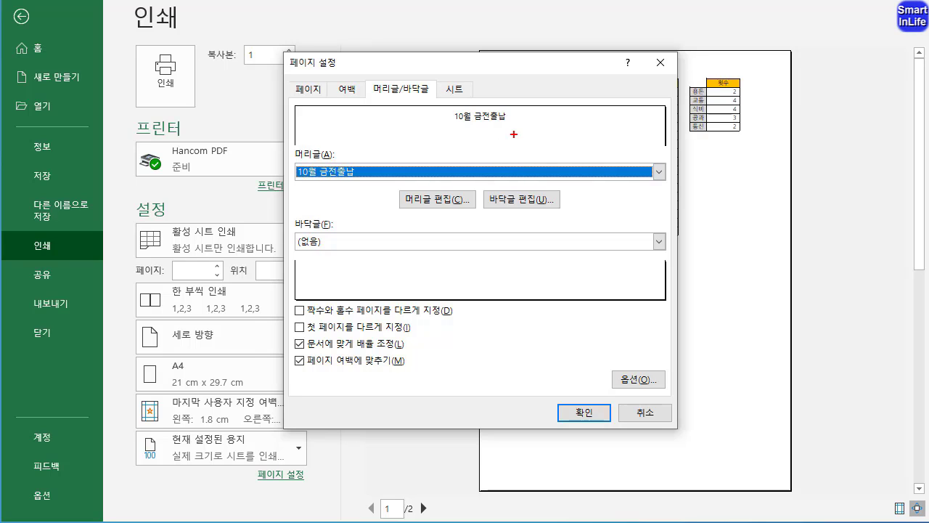
pyautogui.moveTo(515, 133)
pyautogui.mouseDown()
pyautogui.moveTo(478, 88)
pyautogui.moveTo(500, 132)
pyautogui.moveTo(471, 120)
pyautogui.mouseUp()
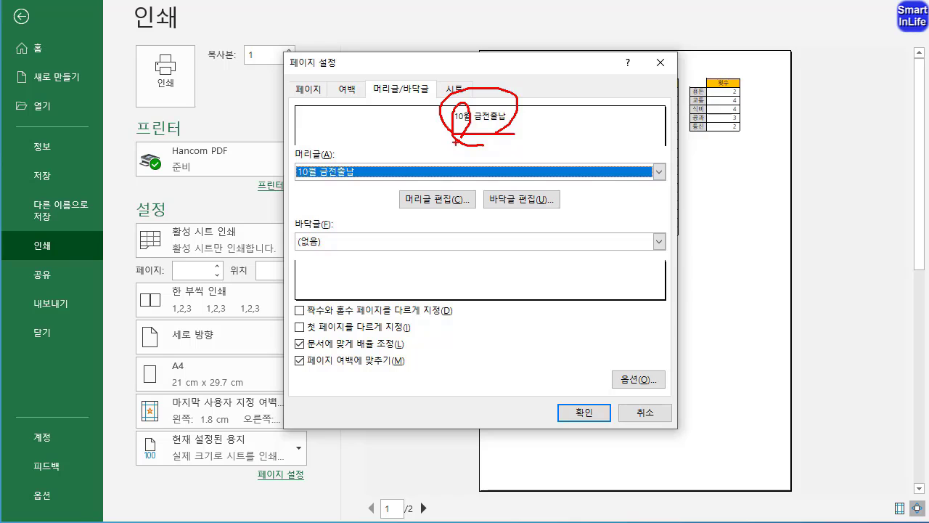
pyautogui.press('Escape')
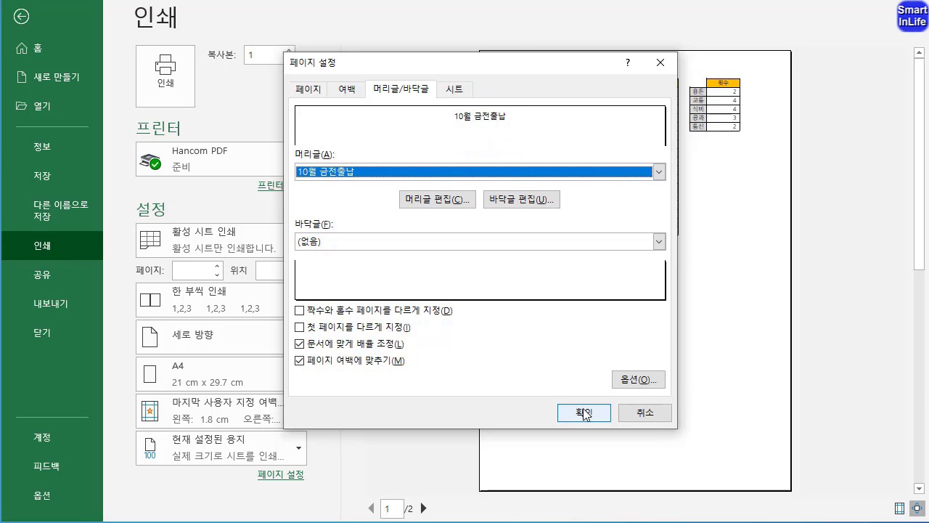
pyautogui.click(585, 412)
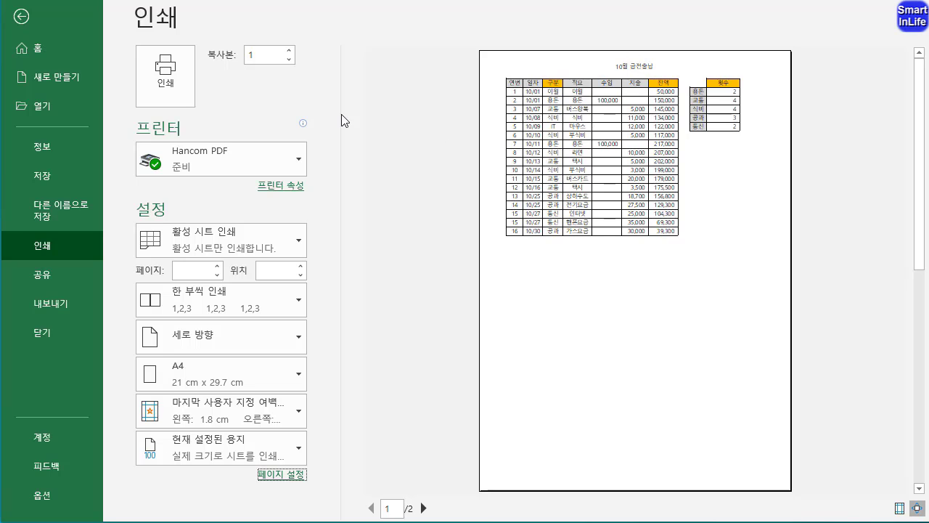
pyautogui.press('Escape')
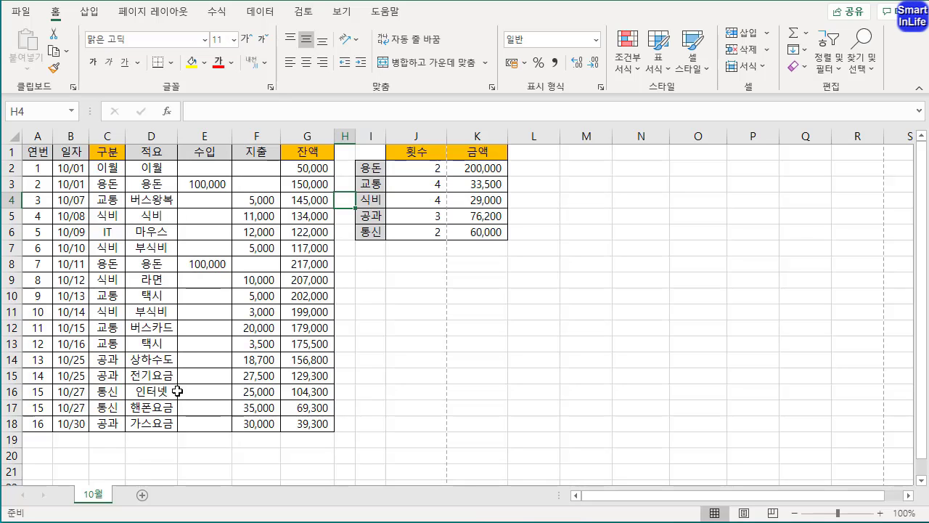
# Check in the print preview how the ledger and summary table split across the pages.
pyautogui.click(167, 422)
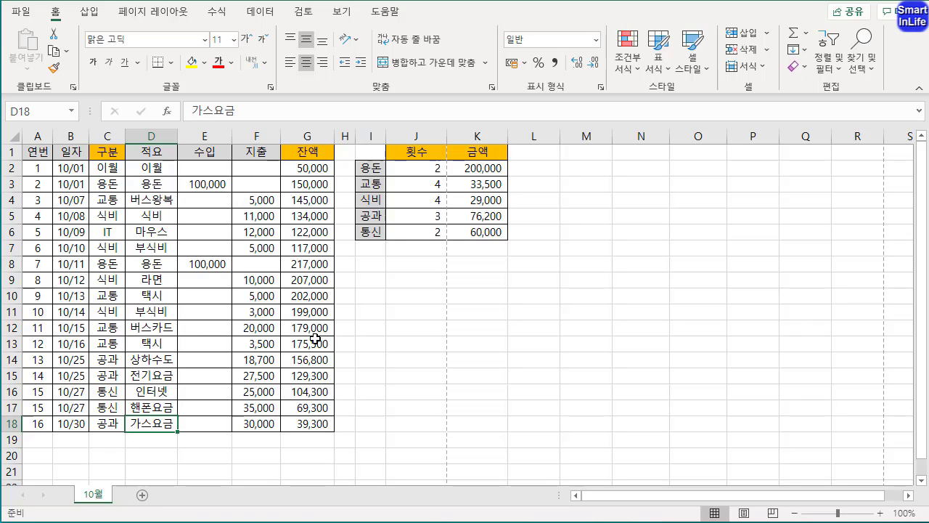
pyautogui.hotkey('ctrl', 'p')
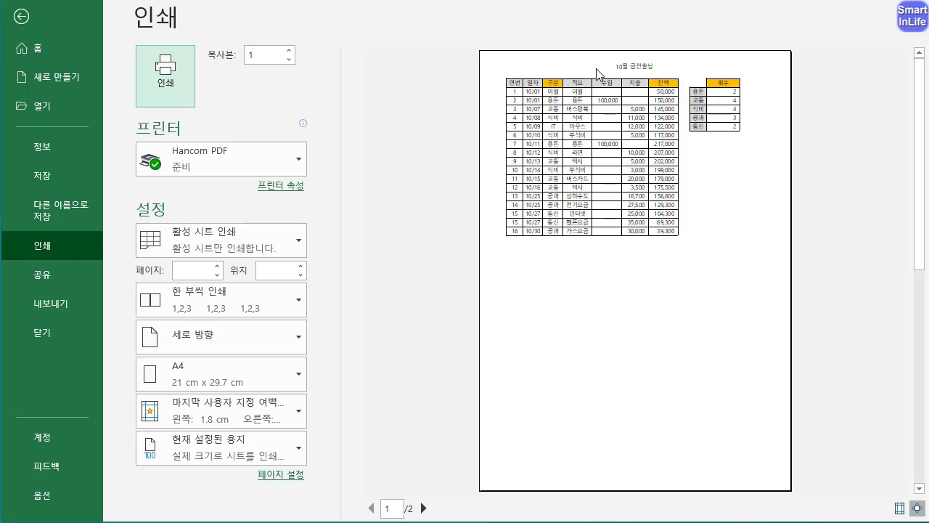
pyautogui.click(424, 508)
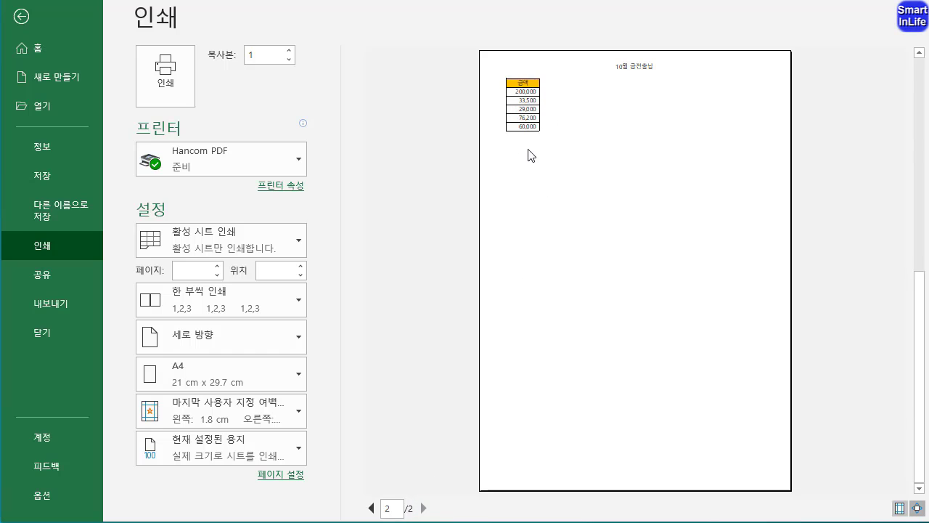
pyautogui.press('Escape')
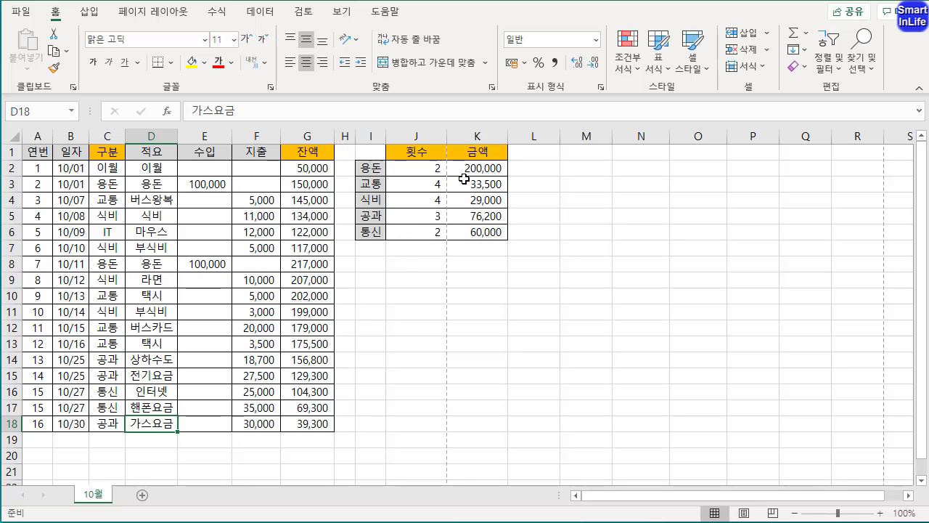
# Autofit the 횟수 column J to its contents, widen it slightly and check the page break line.
pyautogui.doubleClick(446, 134)
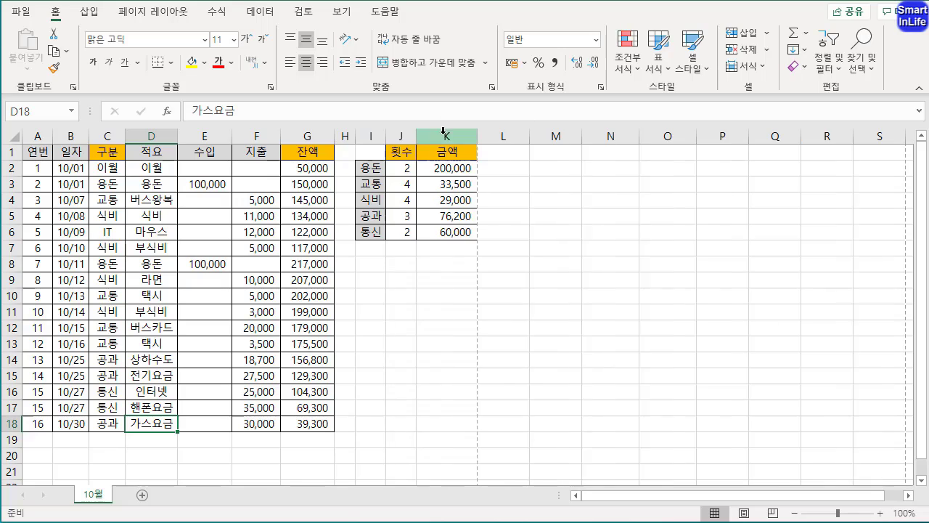
pyautogui.moveTo(420, 137); pyautogui.dragTo(426, 135)
pyautogui.click(425, 135)
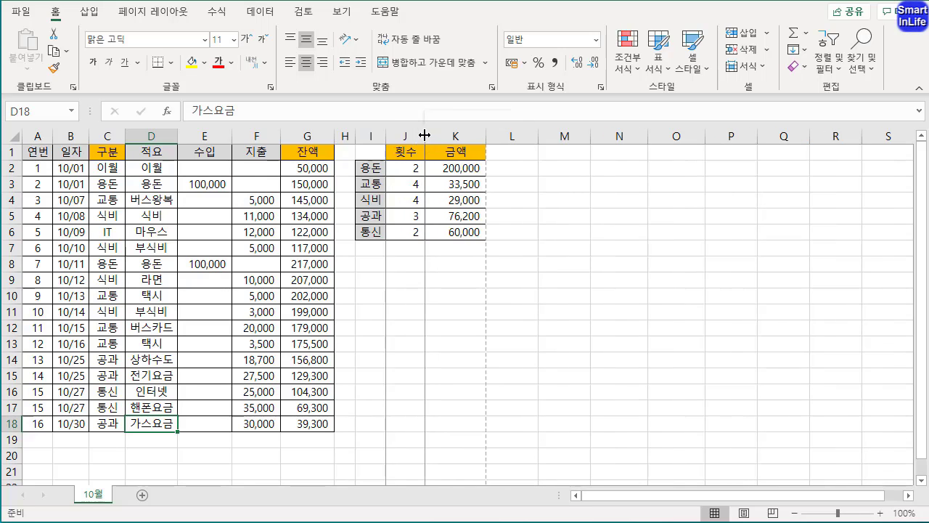
pyautogui.hotkey('ctrl', '2')
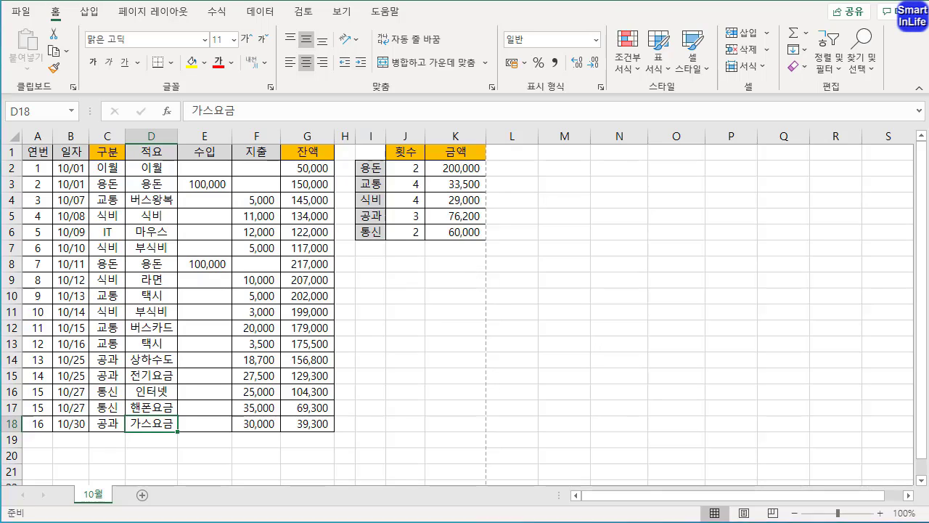
pyautogui.moveTo(505, 291)
pyautogui.mouseDown()
pyautogui.moveTo(470, 257)
pyautogui.moveTo(496, 299)
pyautogui.moveTo(447, 255)
pyautogui.moveTo(497, 294)
pyautogui.mouseUp()
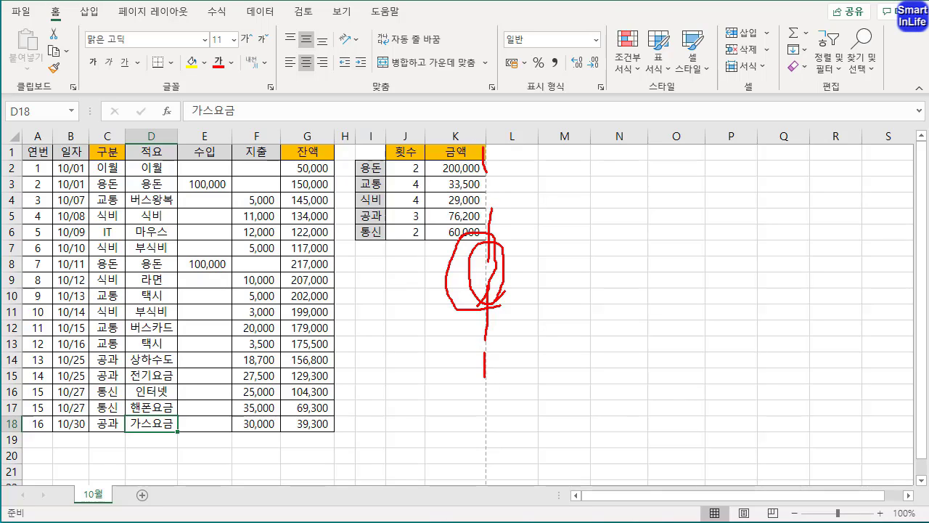
pyautogui.press('Escape')
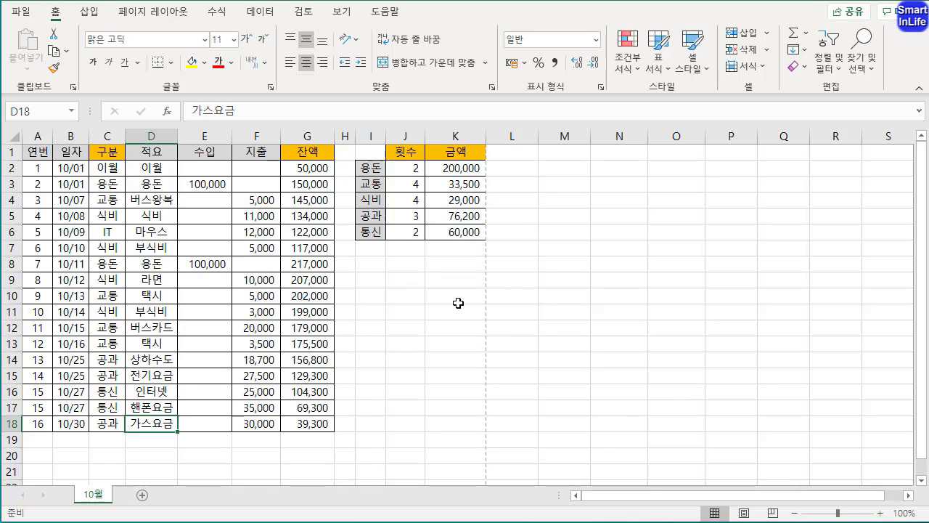
# Widen the 횟수 column J a little more and check the page layout in the print preview.
pyautogui.click(415, 283)
pyautogui.moveTo(425, 136); pyautogui.dragTo(427, 136)
pyautogui.click(379, 309)
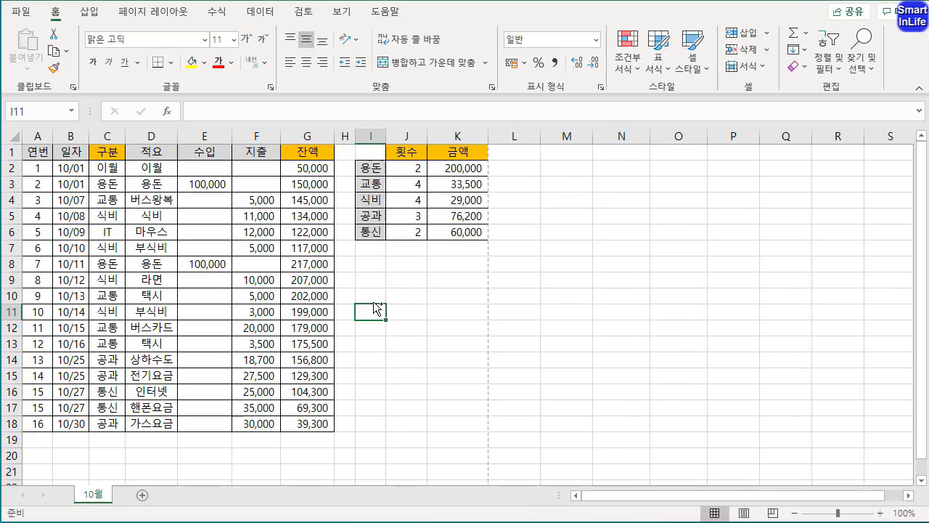
pyautogui.hotkey('ctrl', 'p')
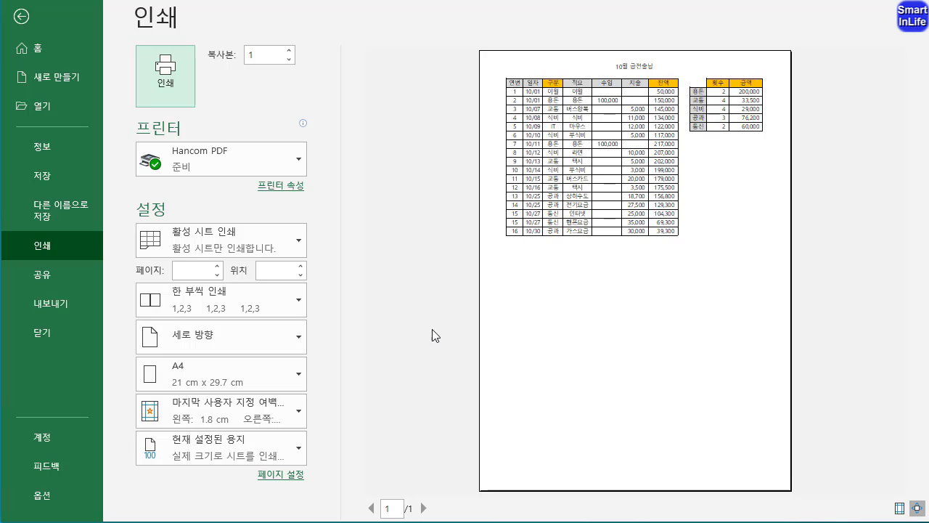
# Give the whole &[탭] 금전출납 text in the page header's centre section a 실선 underline.
pyautogui.click(294, 485)
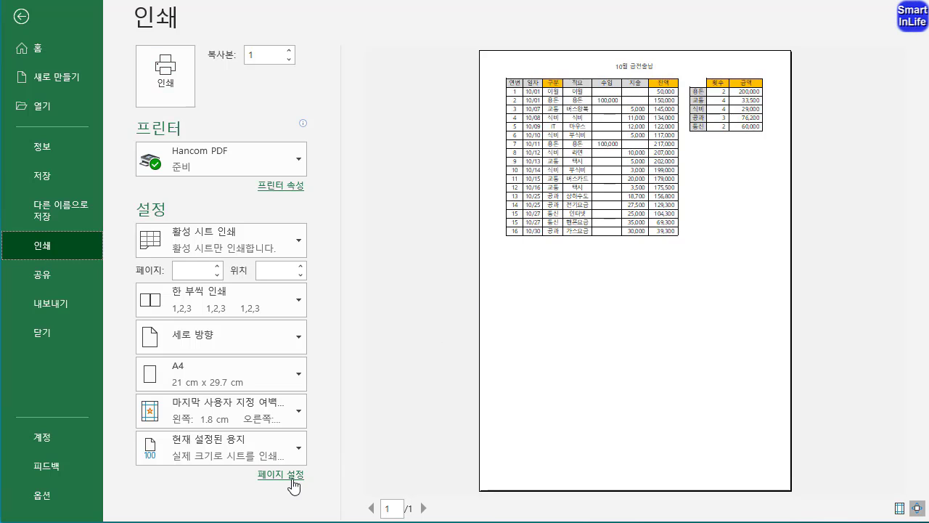
pyautogui.click(415, 89)
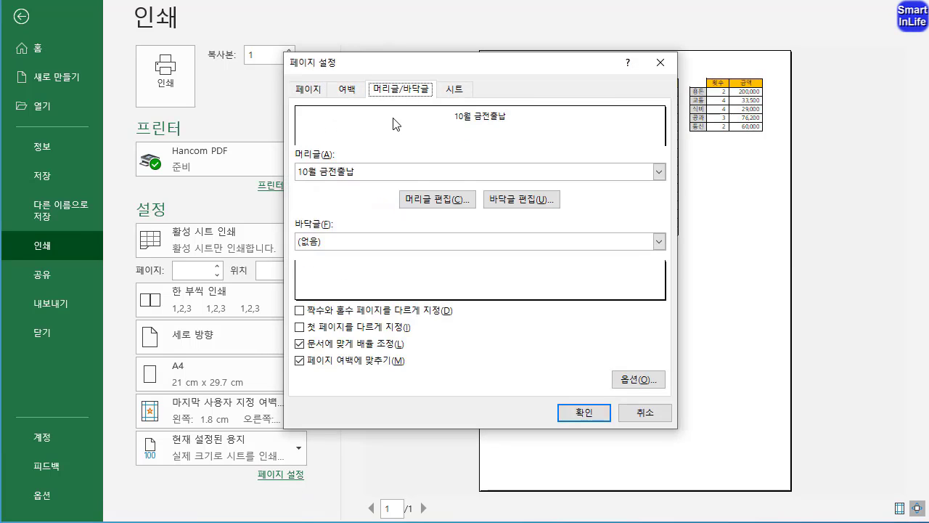
pyautogui.click(438, 207)
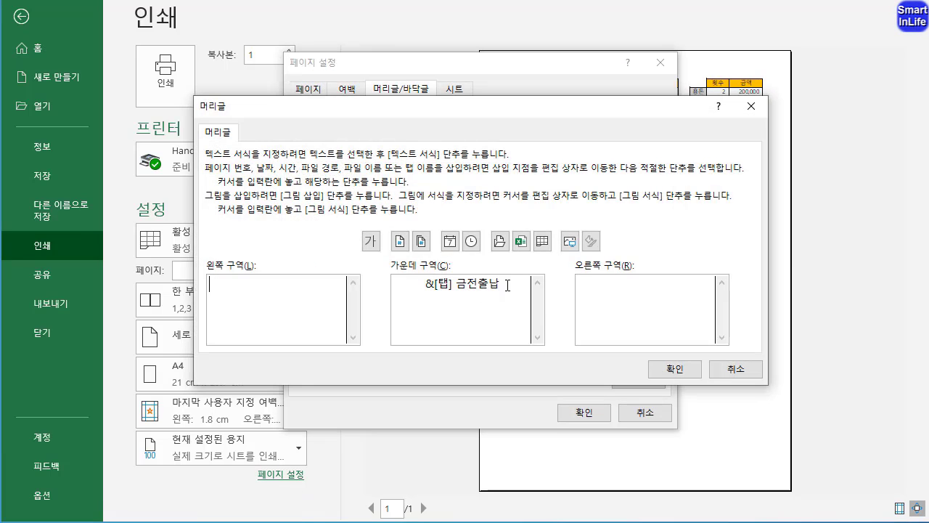
pyautogui.moveTo(508, 285); pyautogui.dragTo(421, 287)
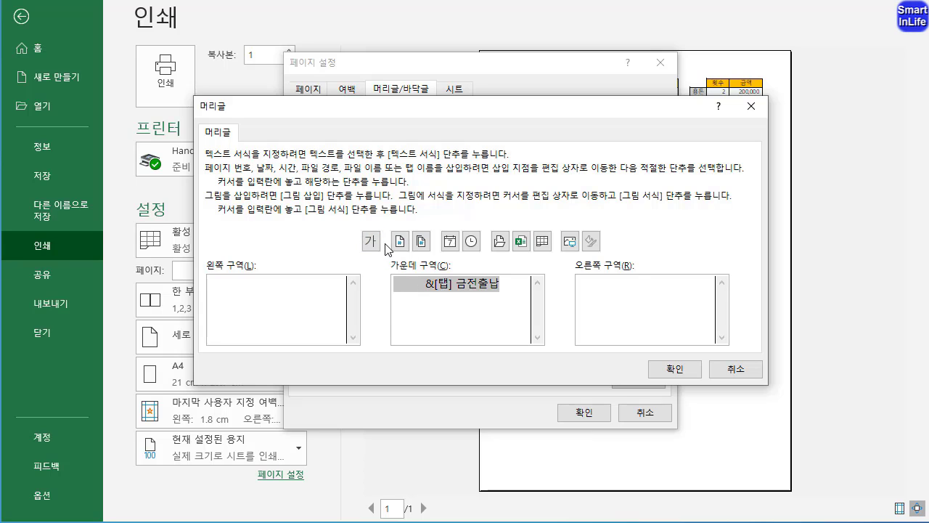
pyautogui.moveTo(396, 265); pyautogui.dragTo(364, 225)
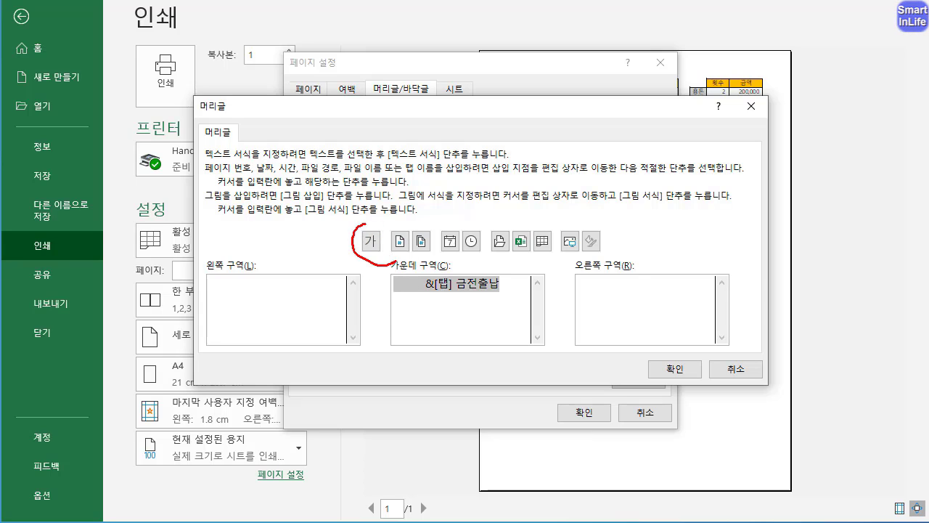
pyautogui.click(371, 242)
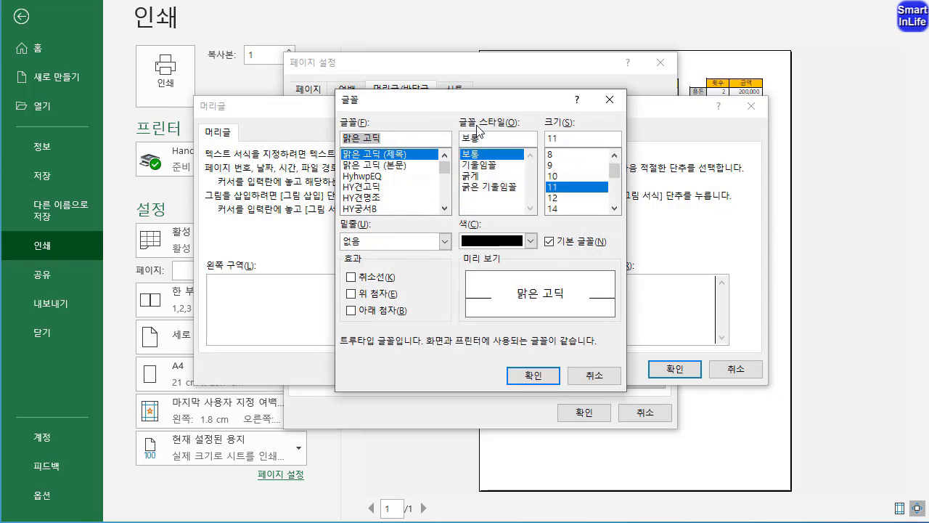
pyautogui.moveTo(368, 229); pyautogui.dragTo(358, 213)
pyautogui.press('Escape')
pyautogui.click(445, 241)
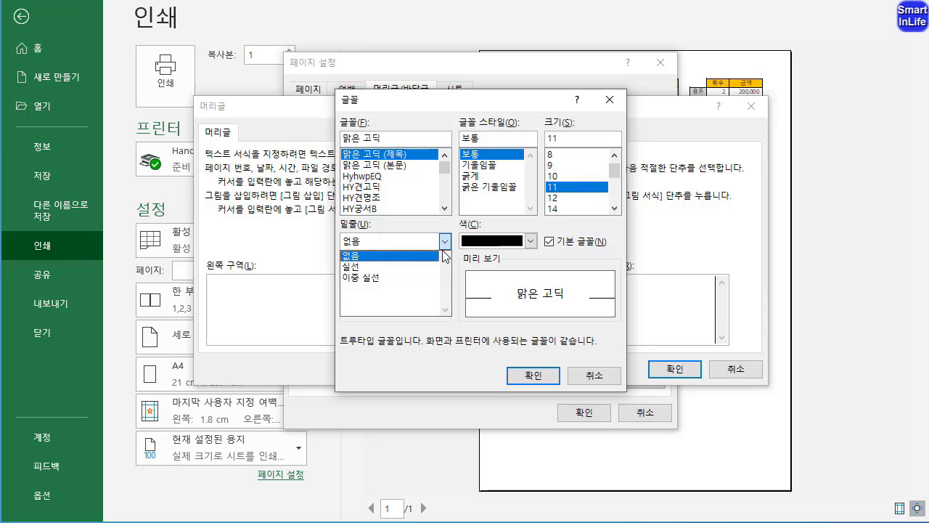
pyautogui.click(418, 268)
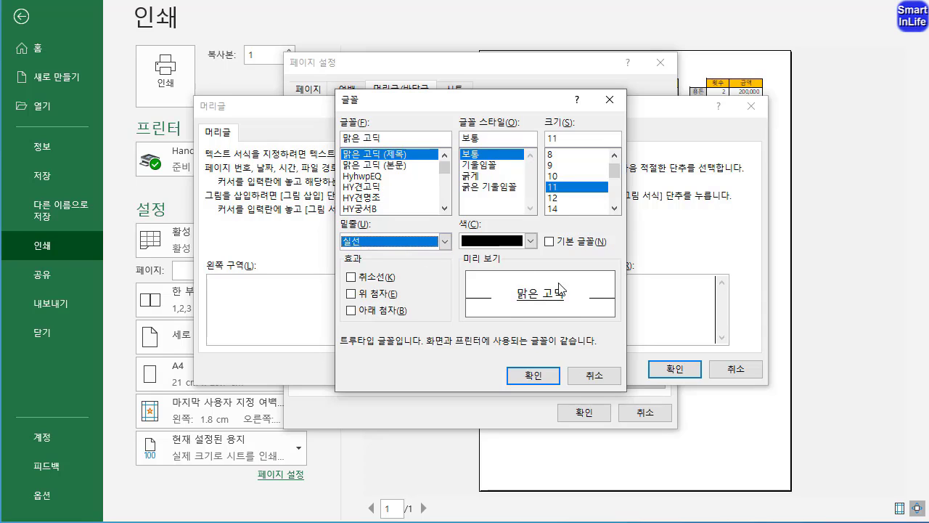
# Set the header text's font size to 14, apply the header settings and return to the worksheet.
pyautogui.click(562, 209)
pyautogui.click(615, 208)
pyautogui.click(614, 208)
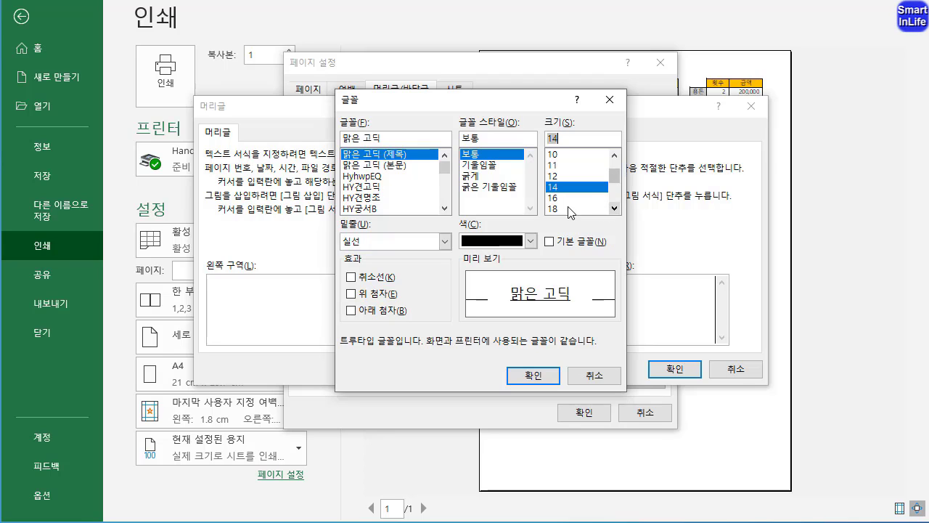
pyautogui.click(546, 372)
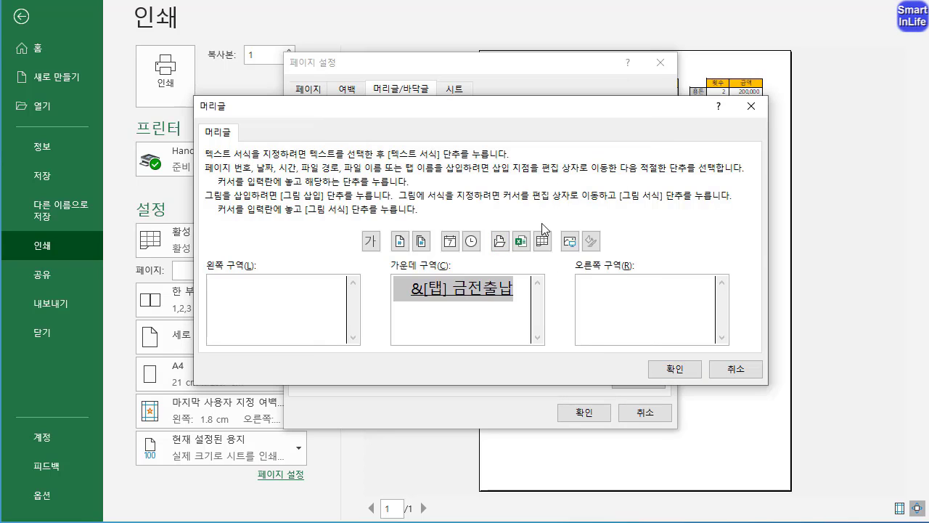
pyautogui.click(656, 376)
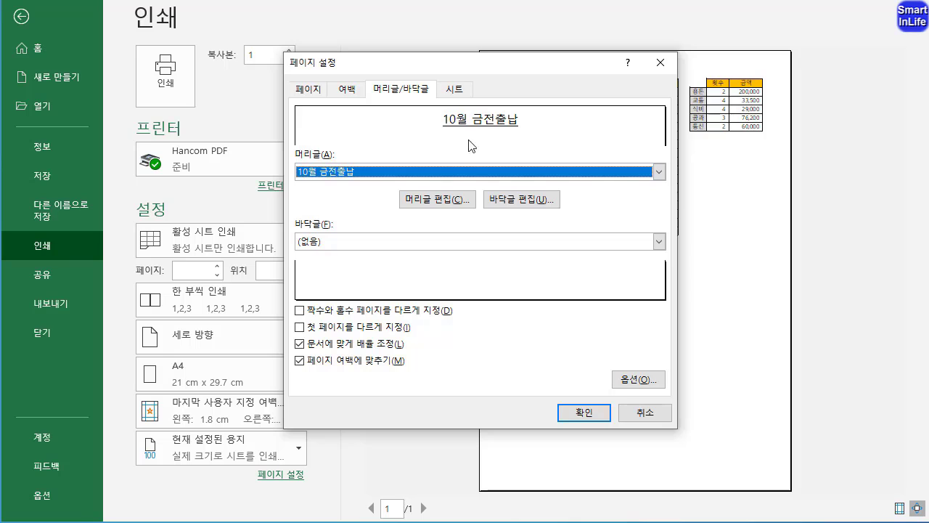
pyautogui.click(581, 413)
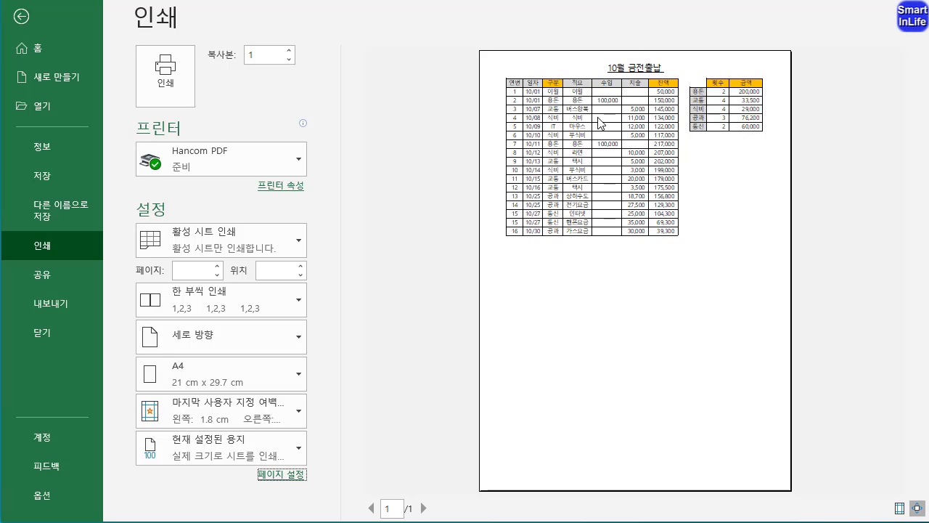
pyautogui.press('Escape')
pyautogui.click(403, 273)
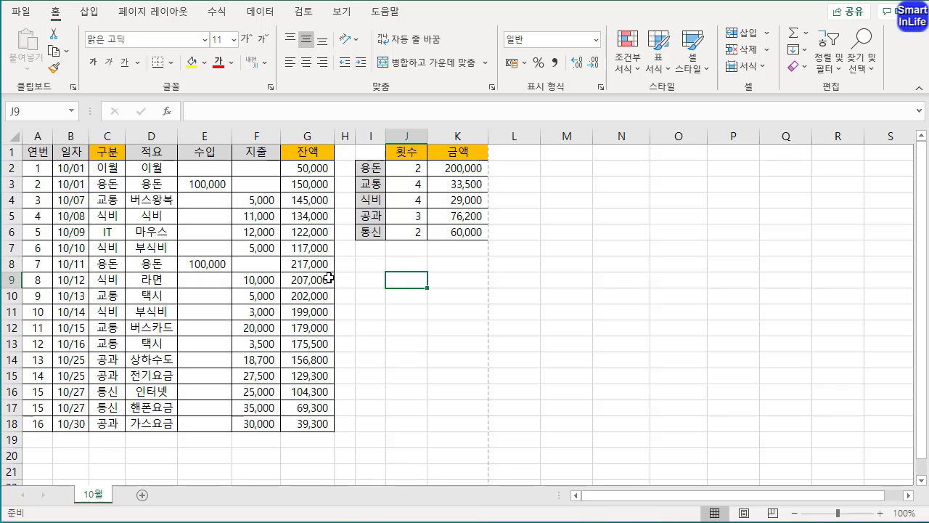
# Check the formatted header above the ledger in the print preview and go back to the worksheet.
pyautogui.click(107, 247)
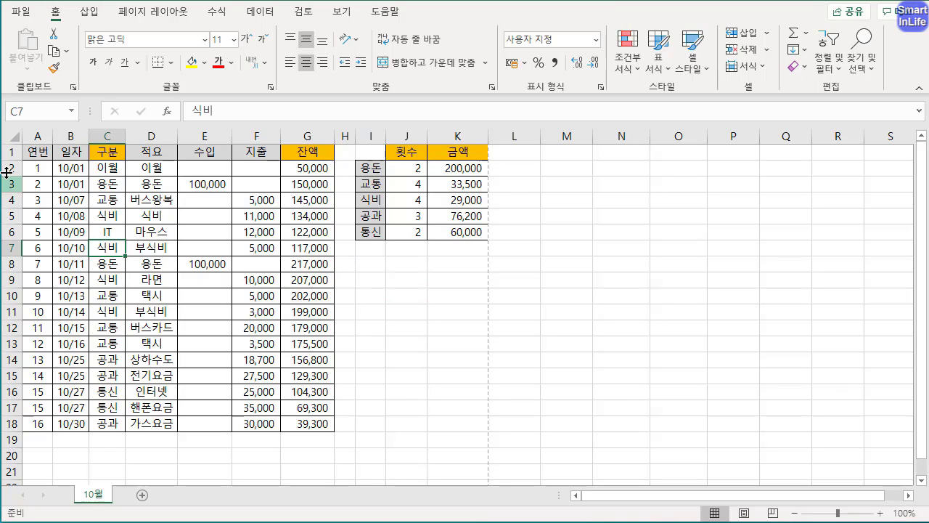
pyautogui.click(370, 280)
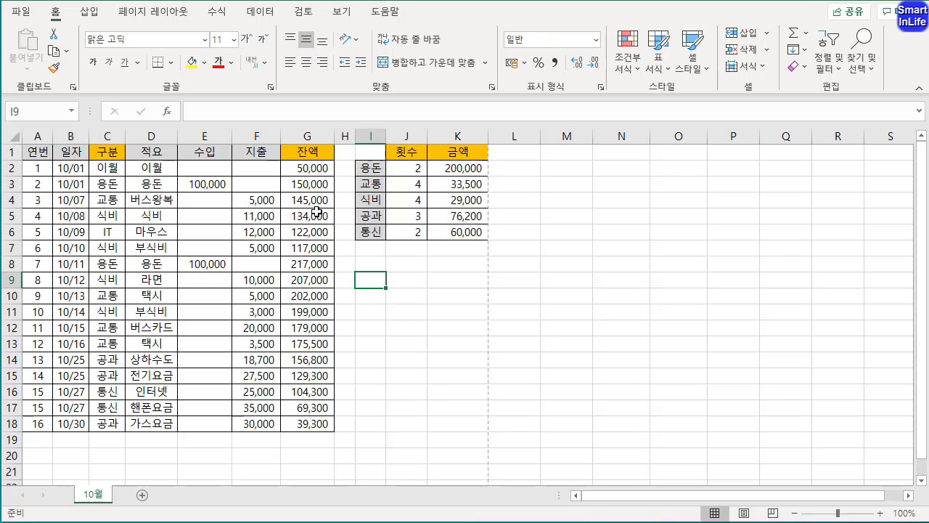
pyautogui.hotkey('ctrl', 'p')
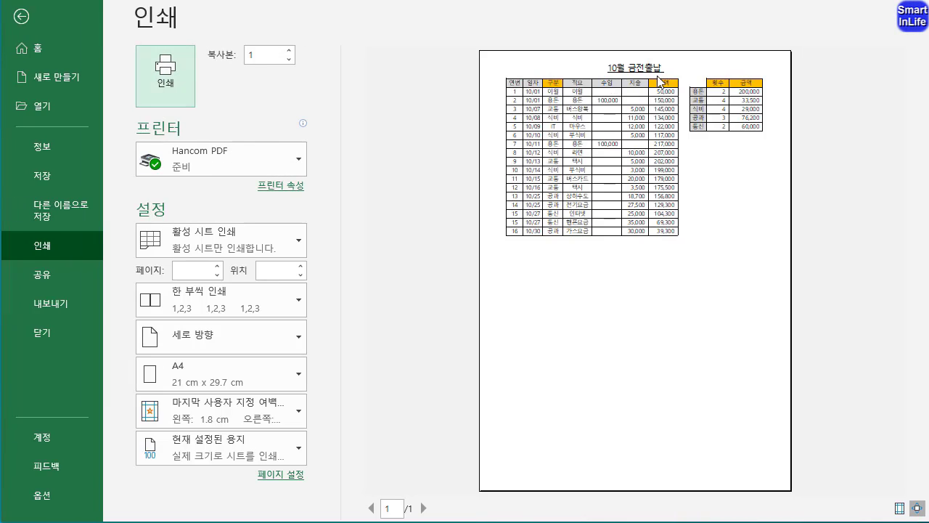
pyautogui.press('Escape')
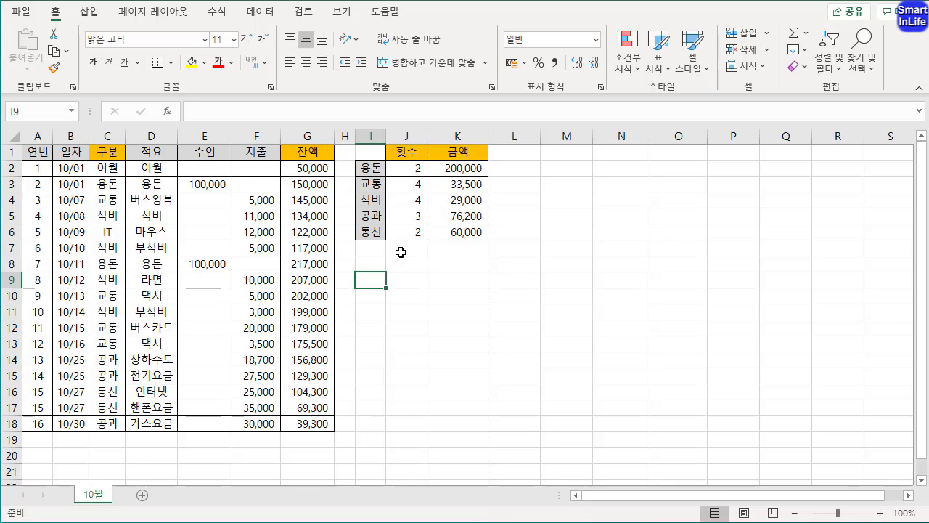
pyautogui.click(401, 269)
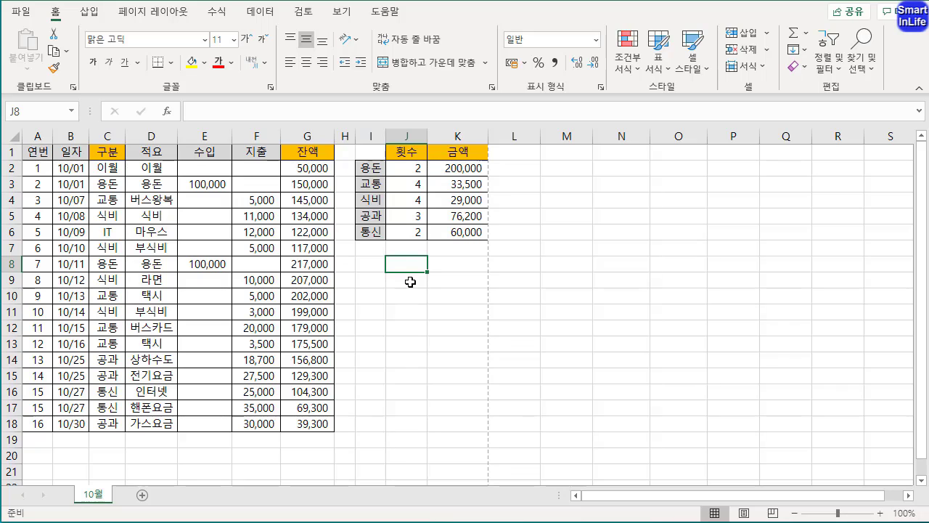